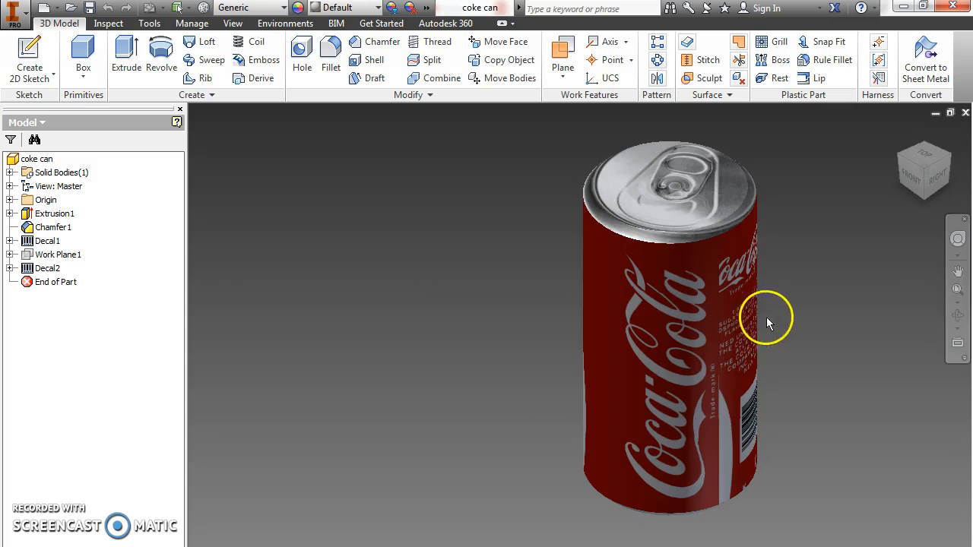
# Examine the finished coke can model from several sides, including its side decals, top and bottom.
pyautogui.click(958, 314)
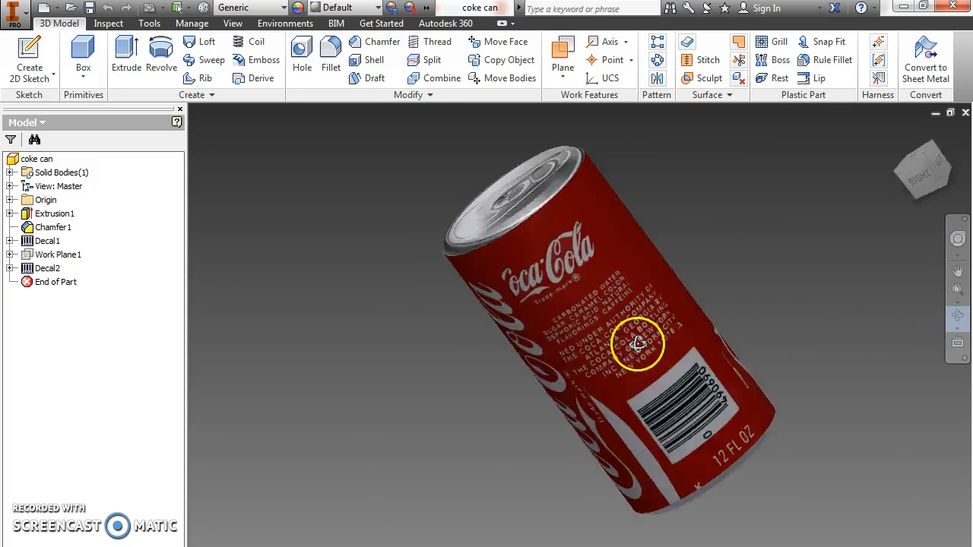
pyautogui.moveTo(638, 344); pyautogui.dragTo(469, 345)
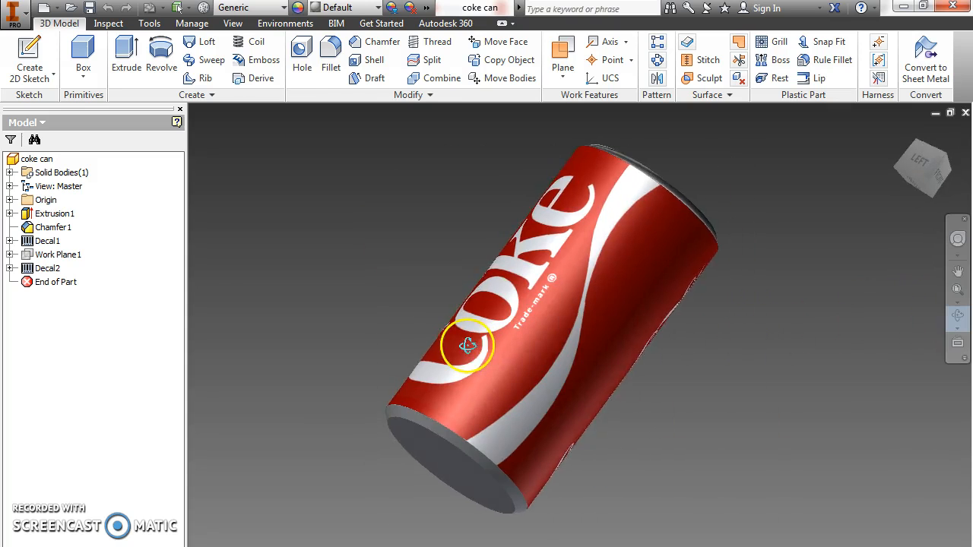
pyautogui.moveTo(753, 324); pyautogui.dragTo(500, 329)
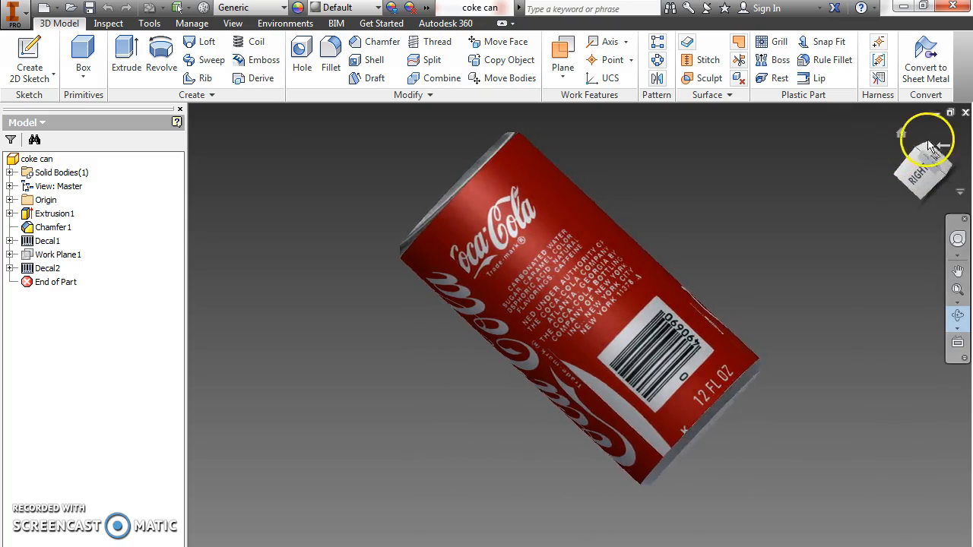
pyautogui.click(903, 133)
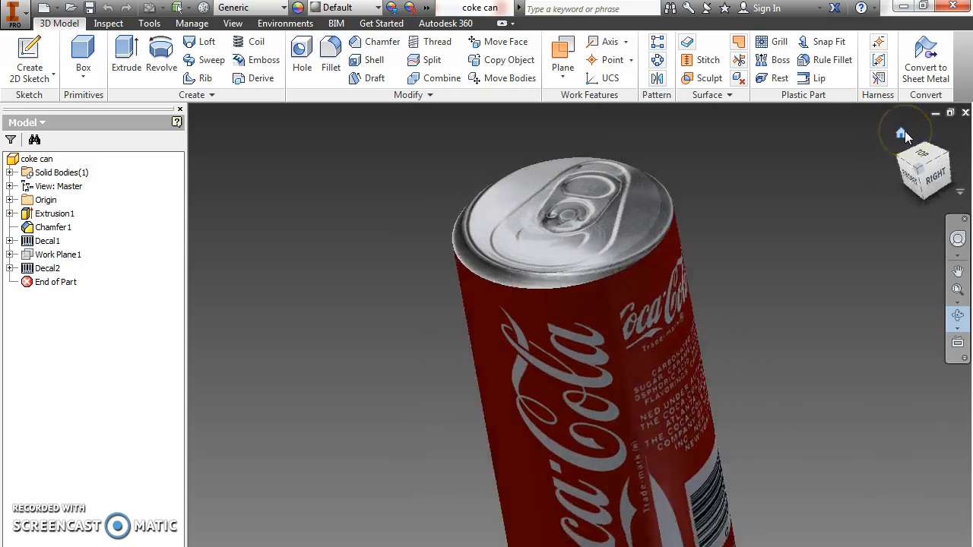
pyautogui.moveTo(788, 269); pyautogui.dragTo(682, 240)
pyautogui.scroll(-2, 685, 237)
pyautogui.keyDown('shift'); pyautogui.moveTo(681, 240); pyautogui.dragTo(774, 174, button='middle'); pyautogui.keyUp('shift')
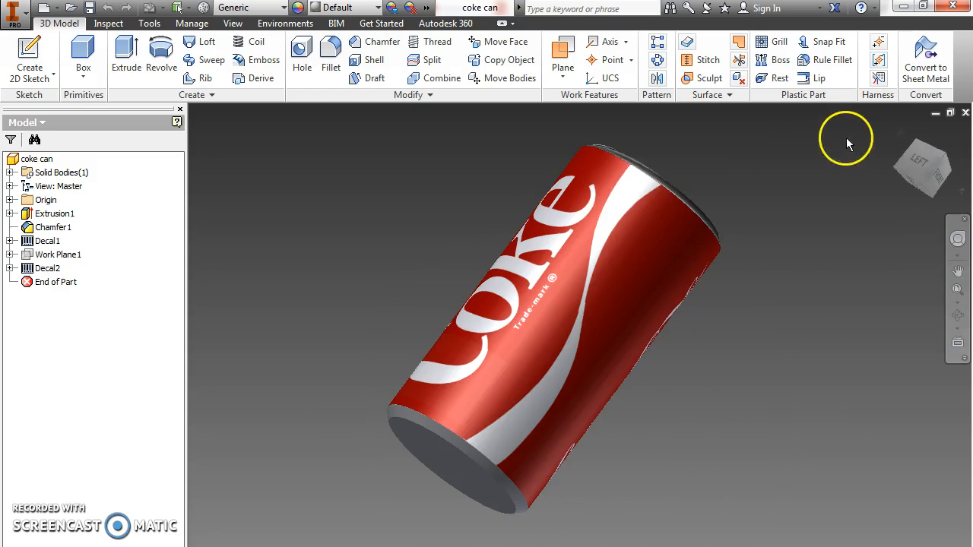
# Create a new part file from the English Standard (in).ipt template.
pyautogui.click(10, 13)
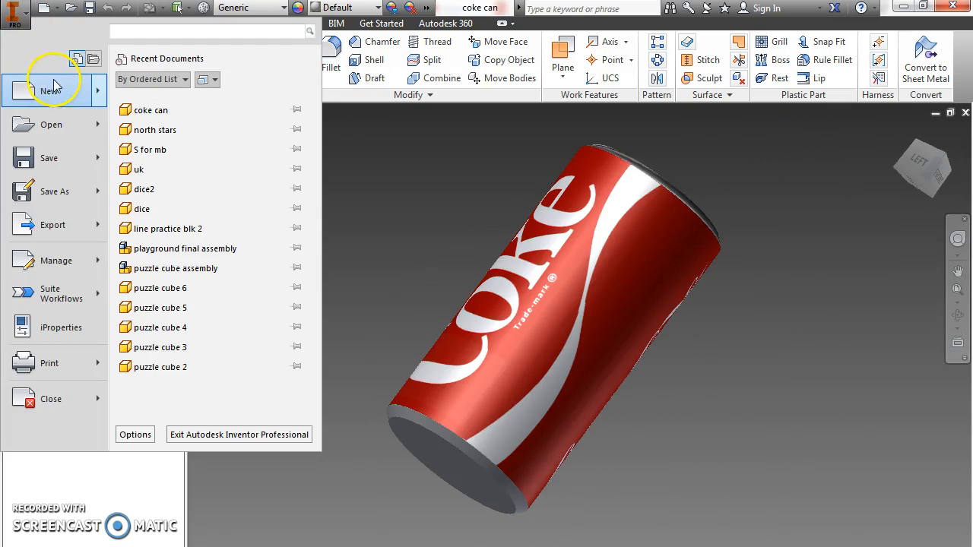
pyautogui.click(53, 89)
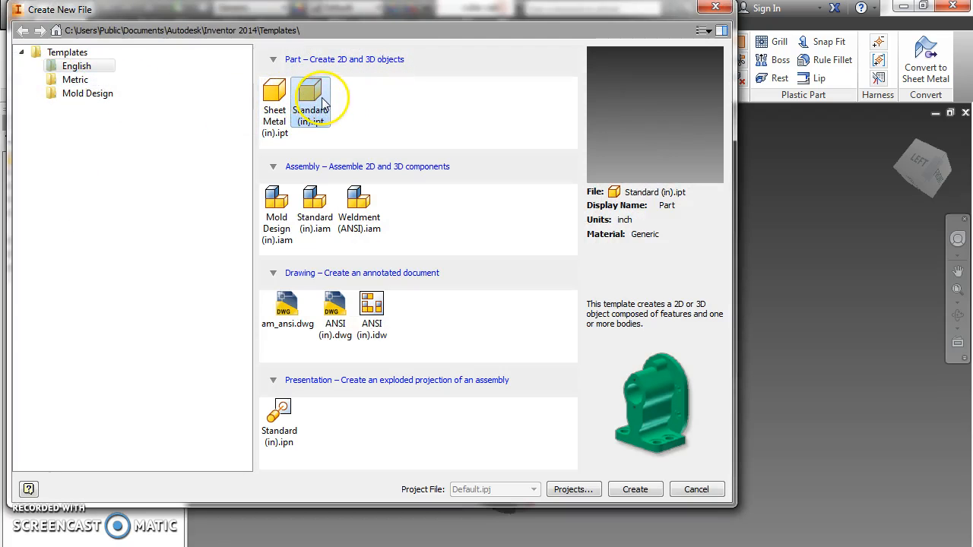
pyautogui.doubleClick(321, 97)
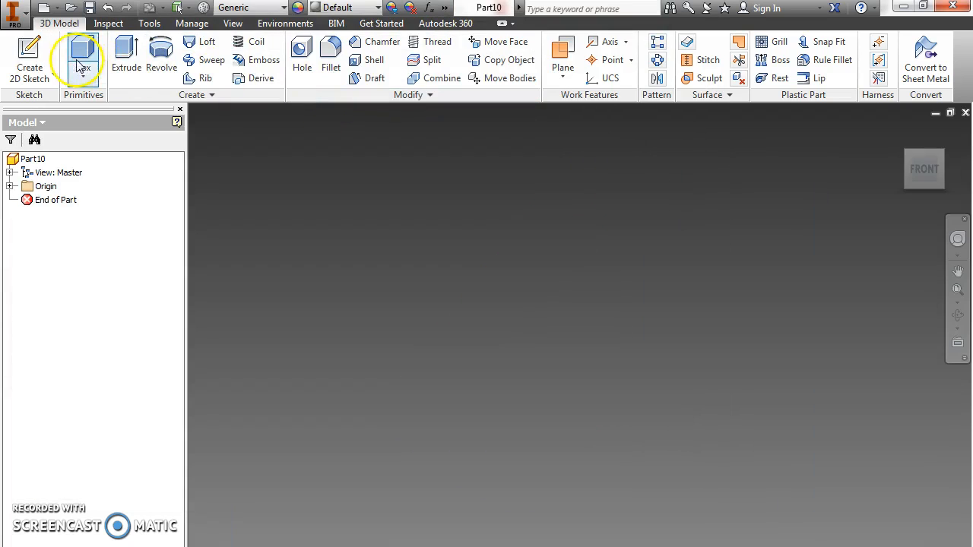
# Sketch a circle 2.5 in in diameter, centred on the origin, on the horizontal origin plane, and finish the sketch.
pyautogui.click(30, 60)
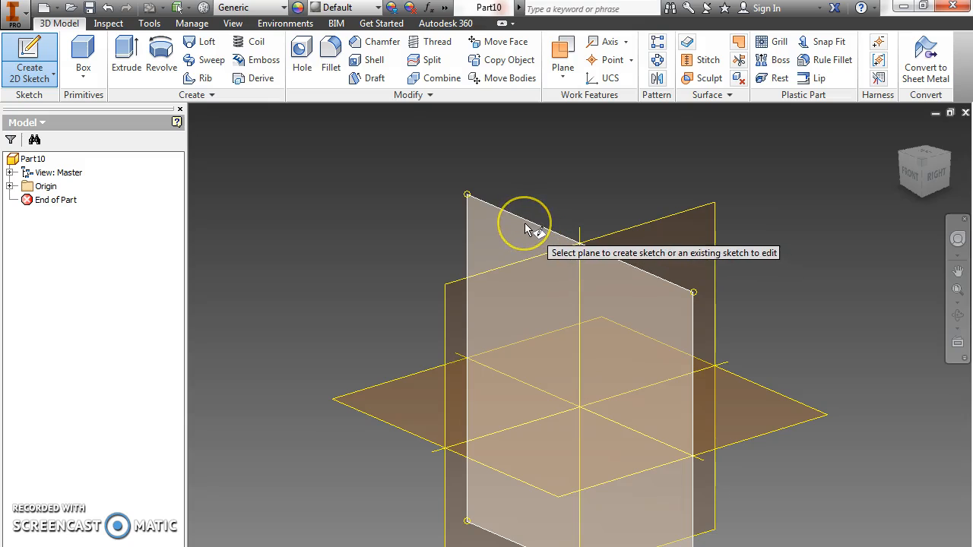
pyautogui.click(381, 400)
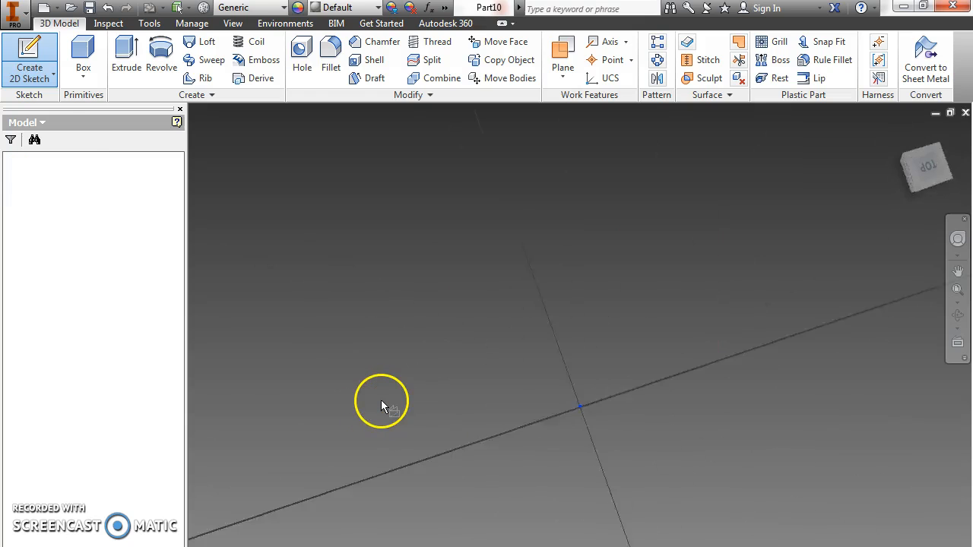
pyautogui.click(59, 42)
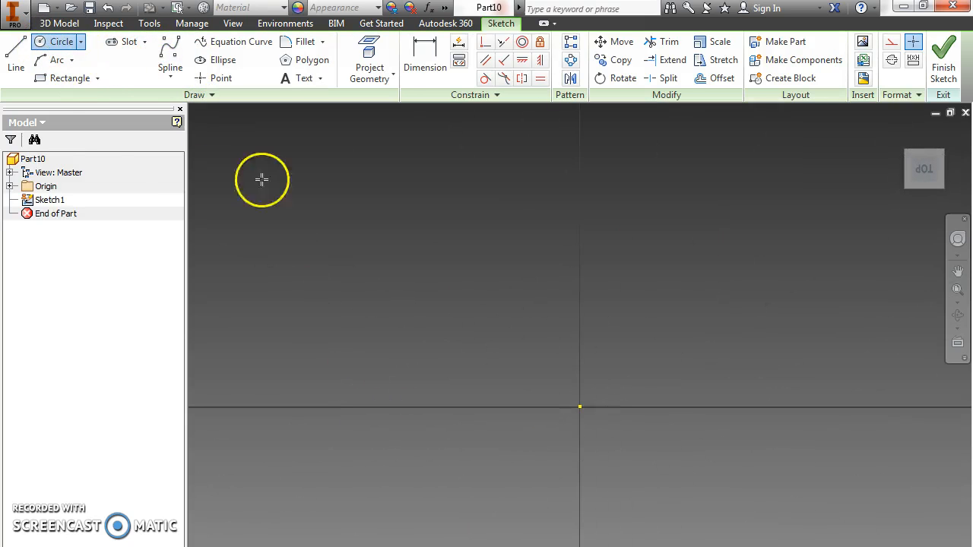
pyautogui.click(580, 407)
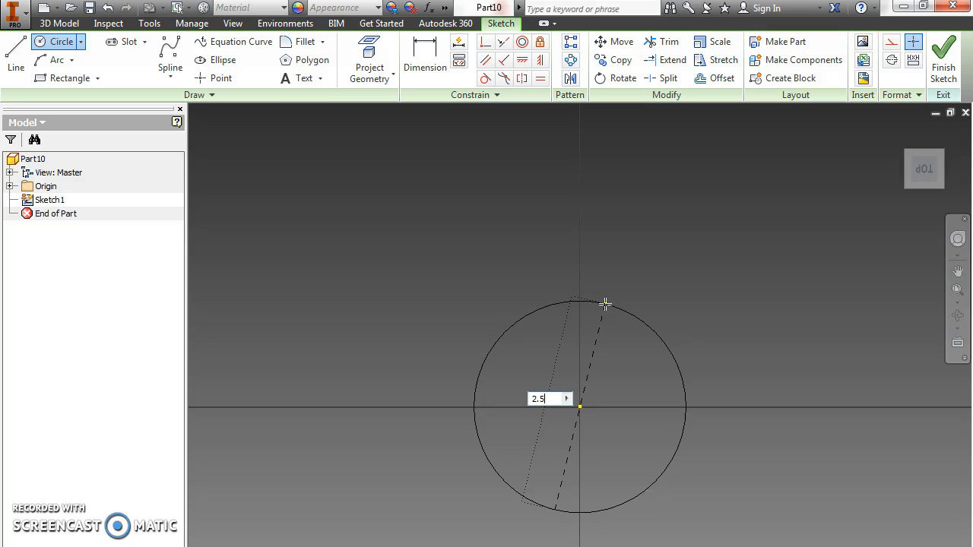
pyautogui.write('2.5')
pyautogui.press('Return')
pyautogui.click(957, 290)
pyautogui.scroll(1, 550, 304)
pyautogui.scroll(-6, 551, 302)
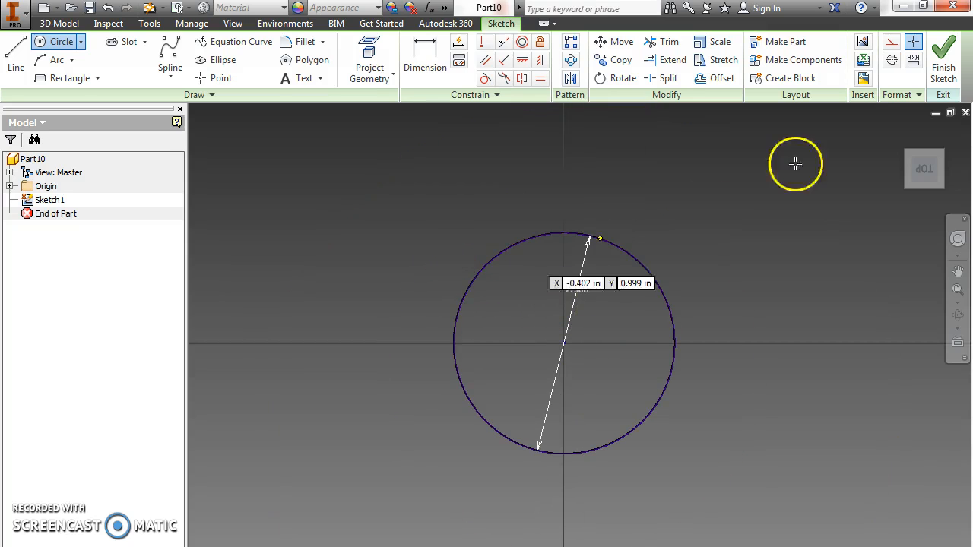
pyautogui.click(941, 67)
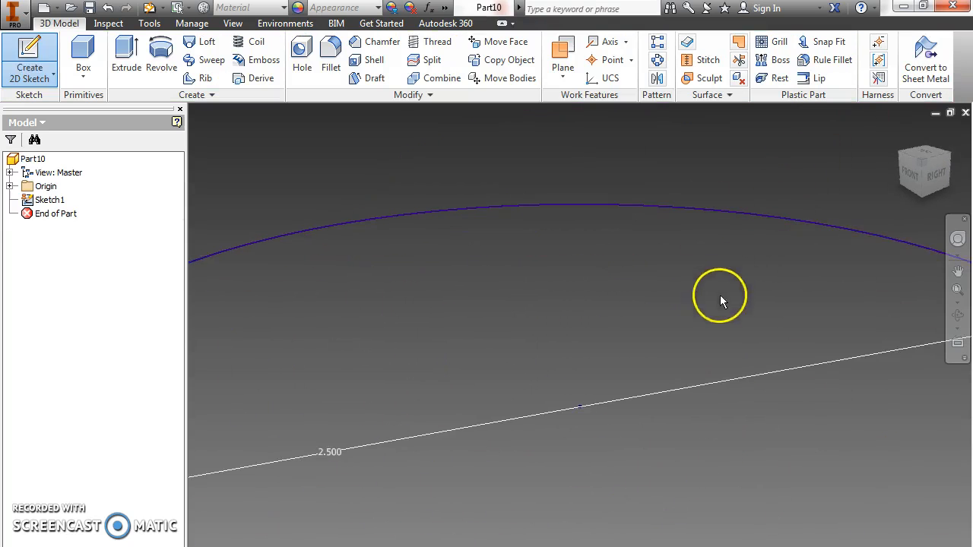
# Extrude the circle profile upward by a distance of 5 in into a solid cylinder.
pyautogui.click(137, 70)
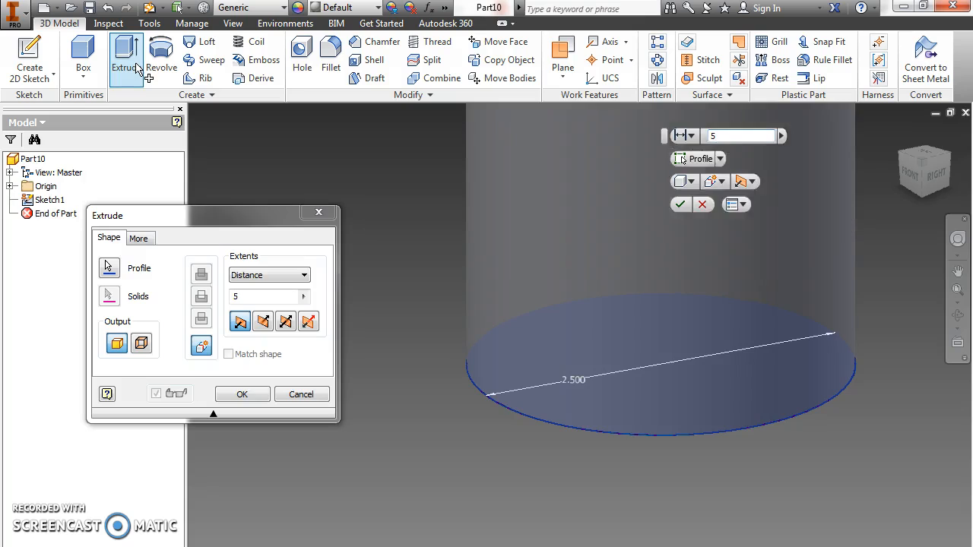
pyautogui.press('Return')
pyautogui.click(957, 287)
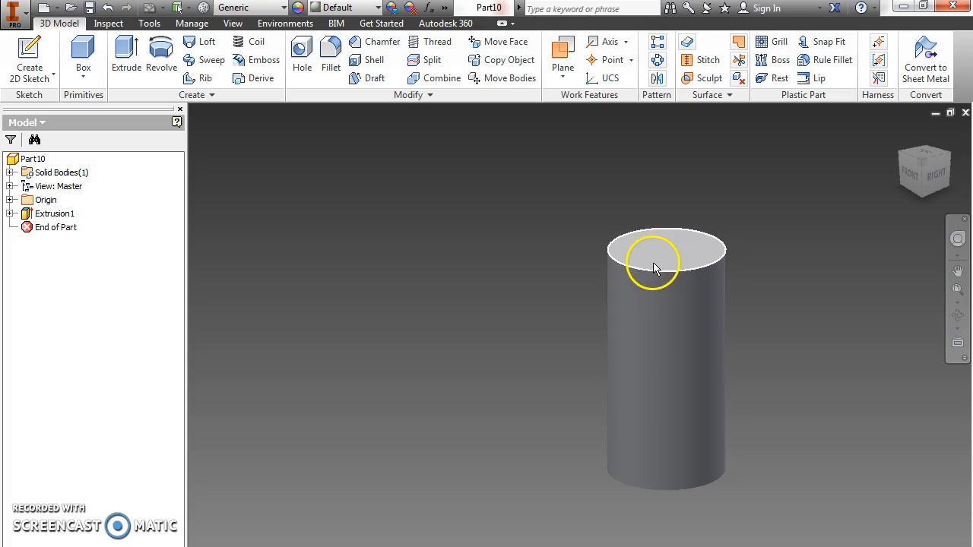
# Chamfer the cylinder's upper and lower circular edges with a distance of 0.125 in.
pyautogui.click(378, 43)
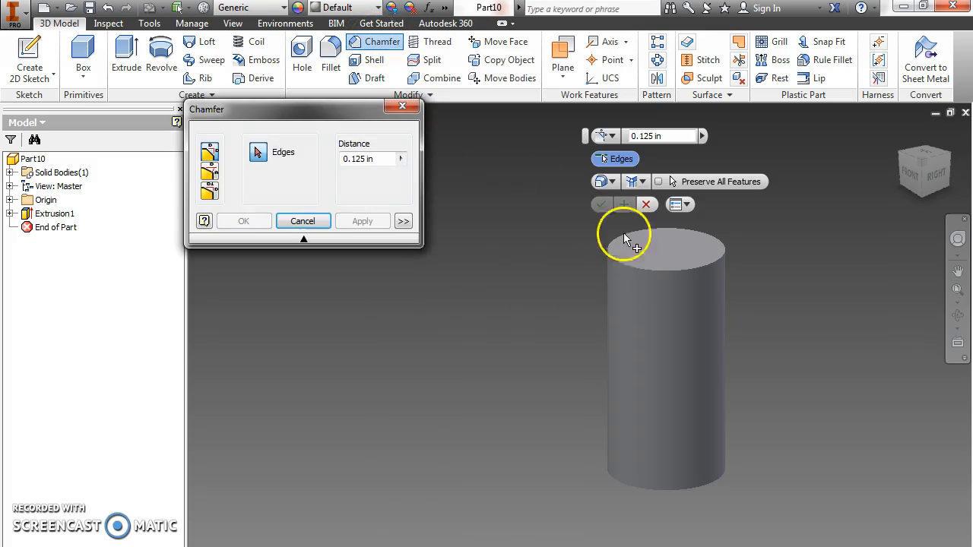
pyautogui.click(690, 276)
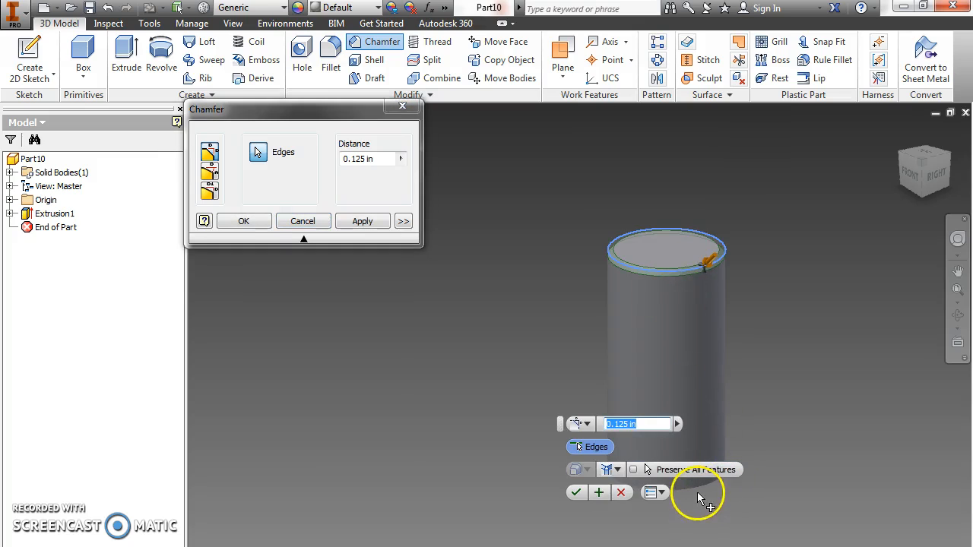
pyautogui.click(650, 460)
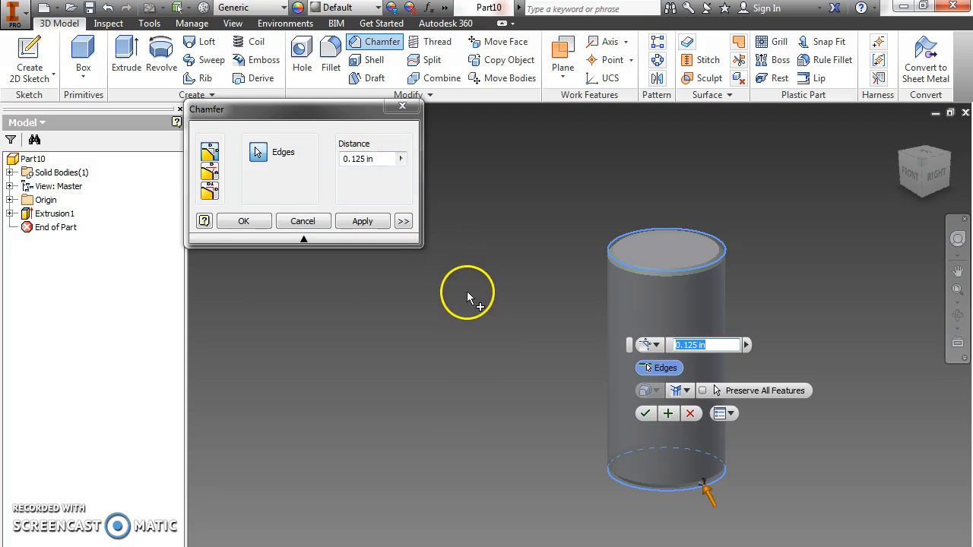
pyautogui.click(360, 223)
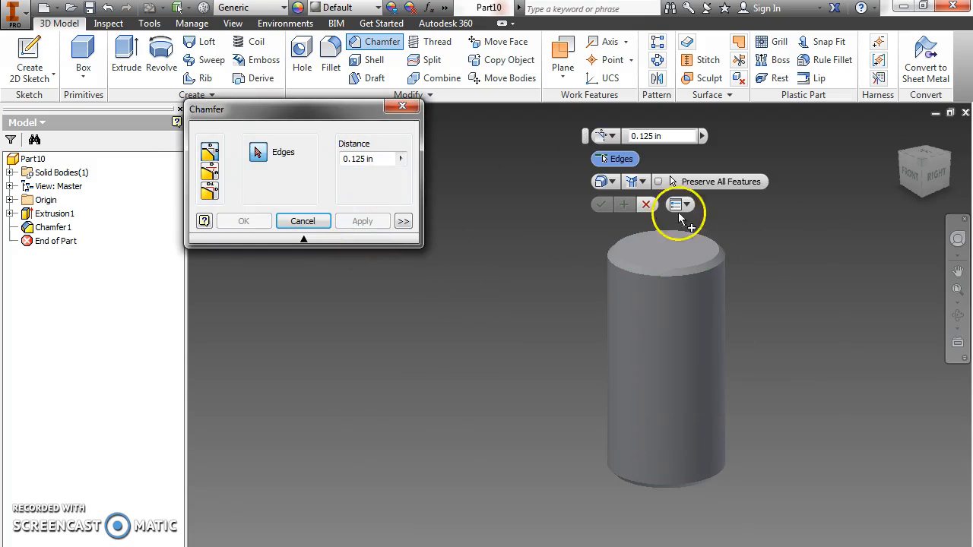
pyautogui.scroll(3, 709, 264)
pyautogui.scroll(2, 709, 264)
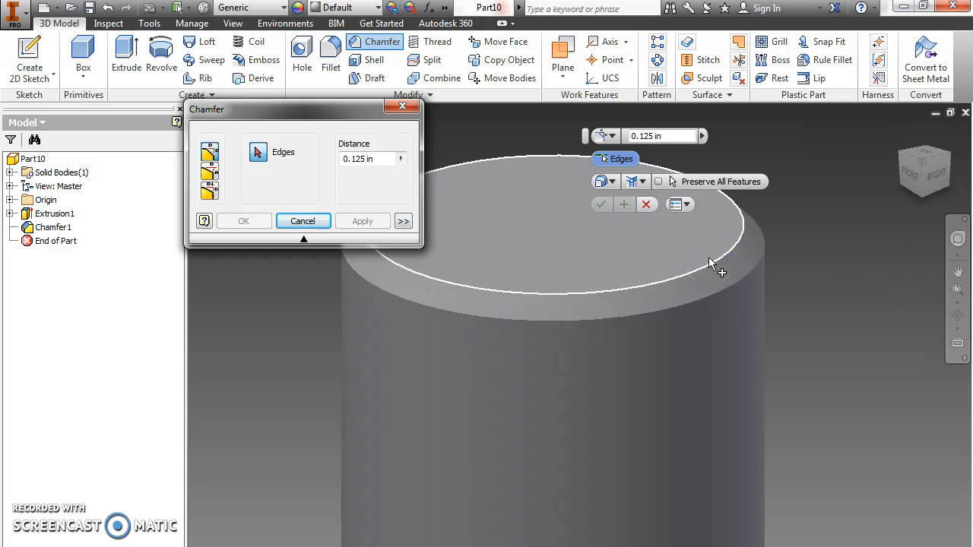
pyautogui.scroll(-5, 667, 281)
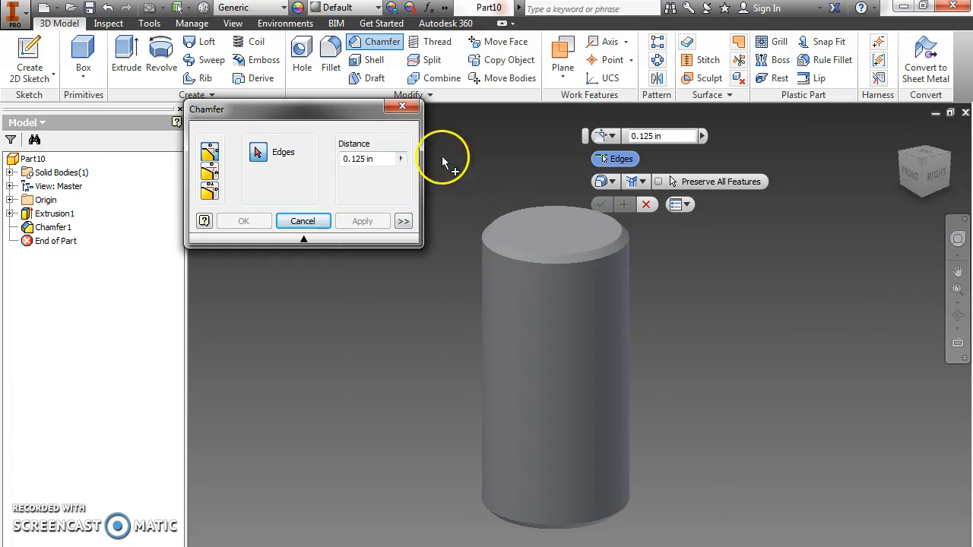
pyautogui.click(402, 108)
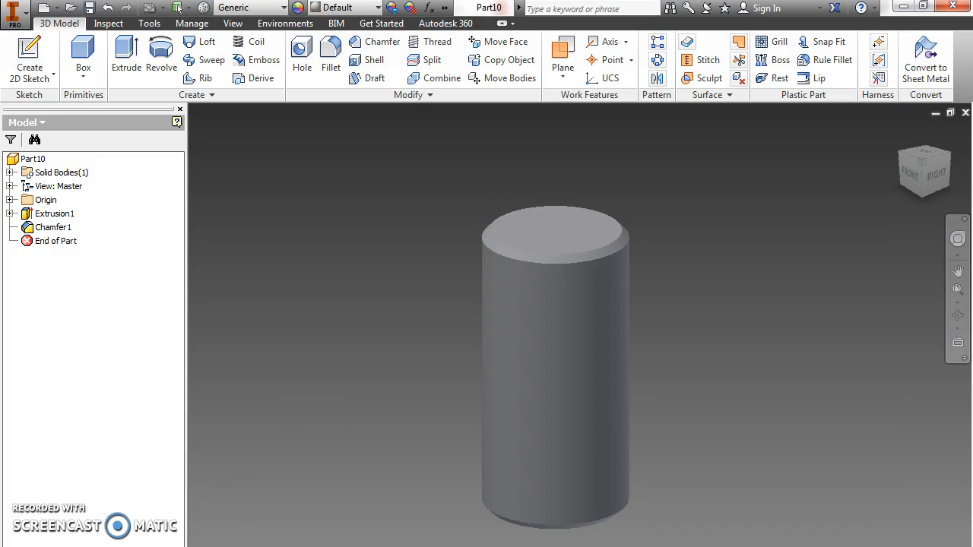
# Switch to the Chrome browser and search Google Images for "coke can top".
pyautogui.hotkey('alt', 'Tab')
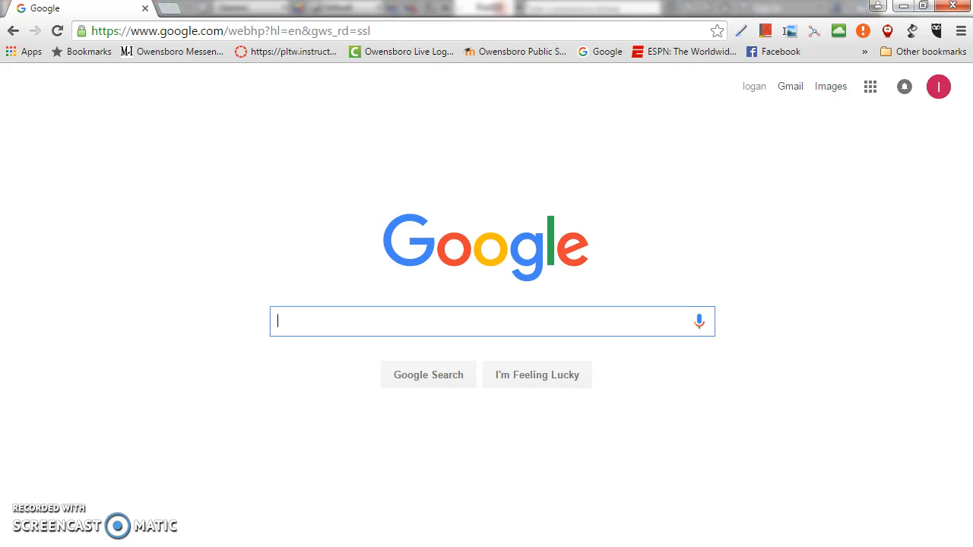
pyautogui.click(829, 95)
pyautogui.click(490, 315)
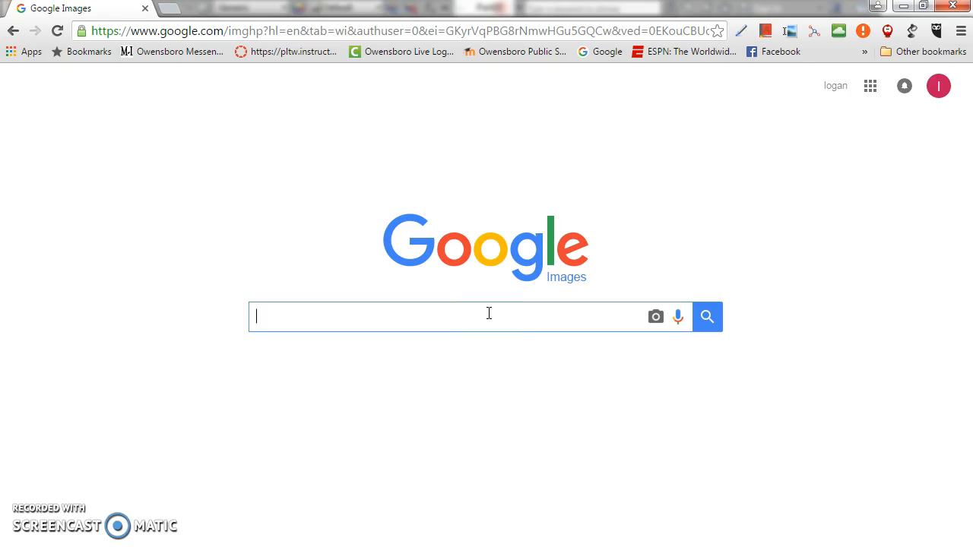
pyautogui.write('coke can t')
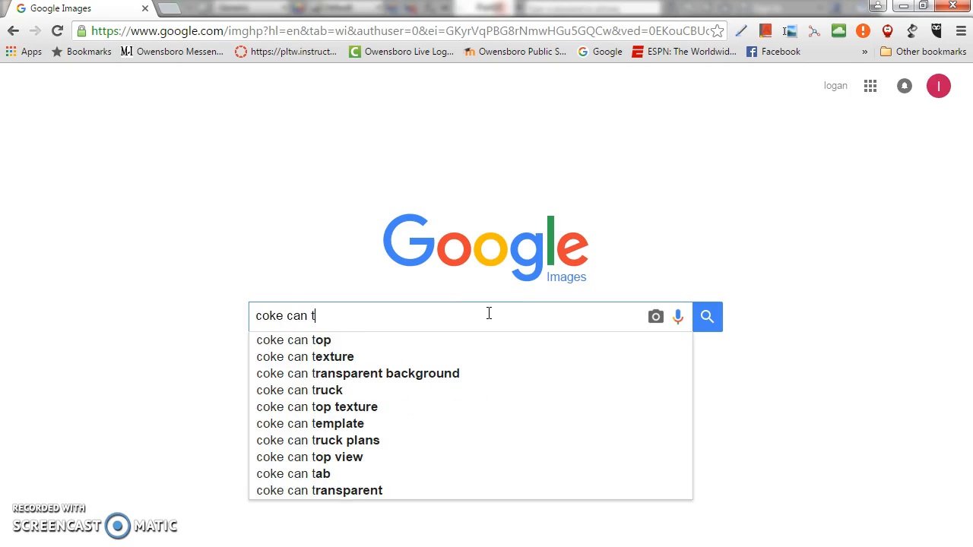
pyautogui.write('op')
pyautogui.press('Return')
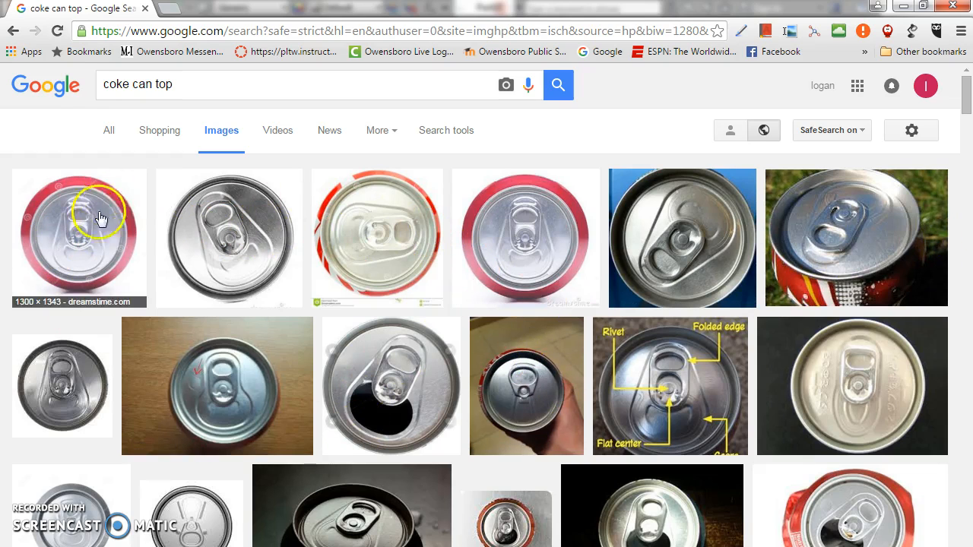
pyautogui.click(490, 230)
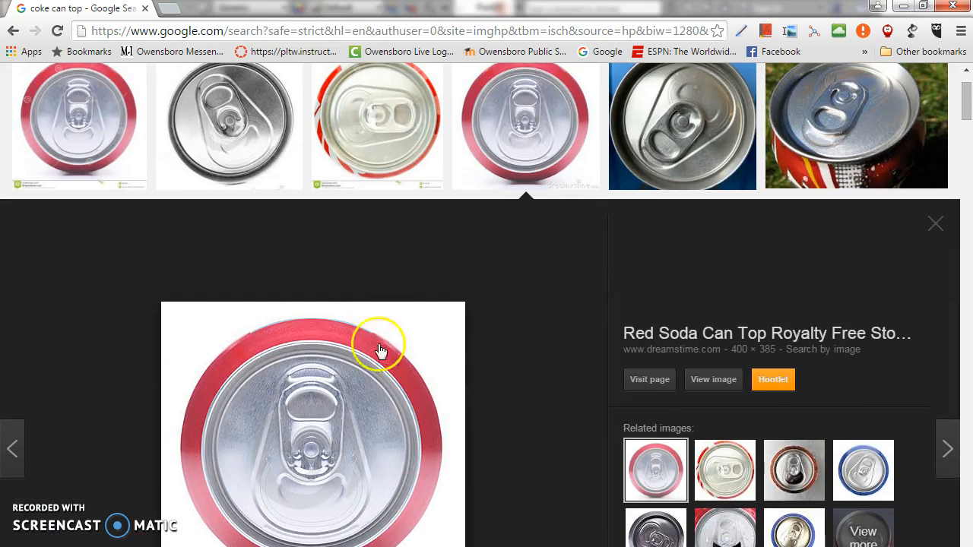
pyautogui.rightClick(349, 388)
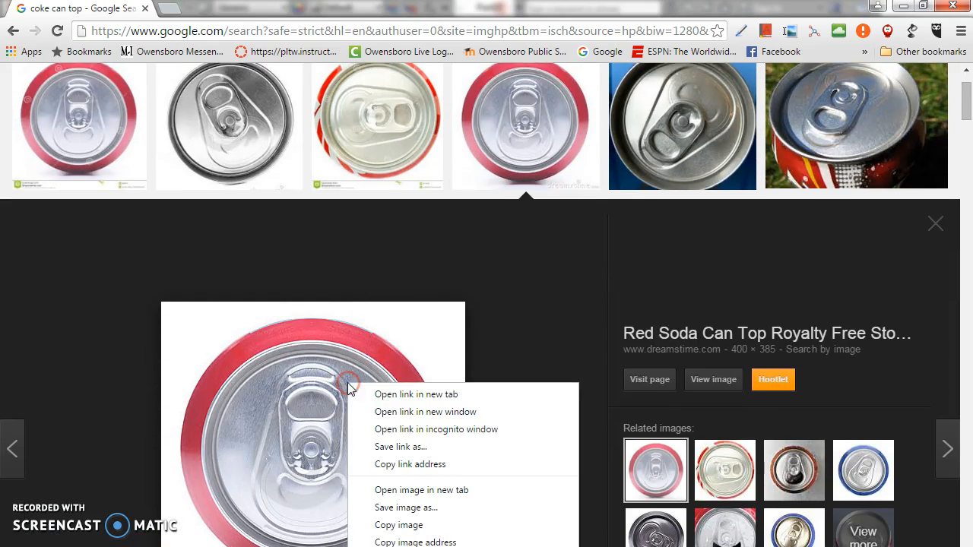
pyautogui.click(434, 516)
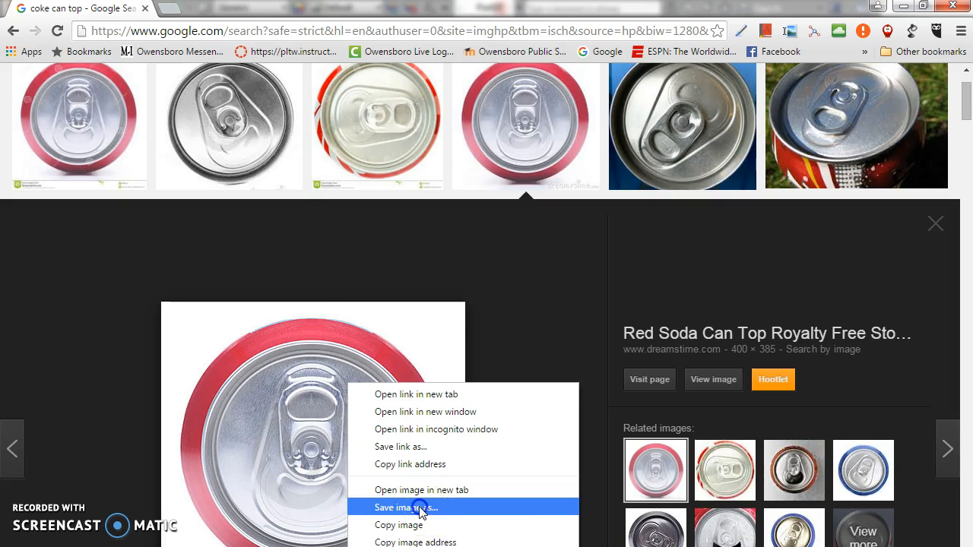
pyautogui.click(422, 509)
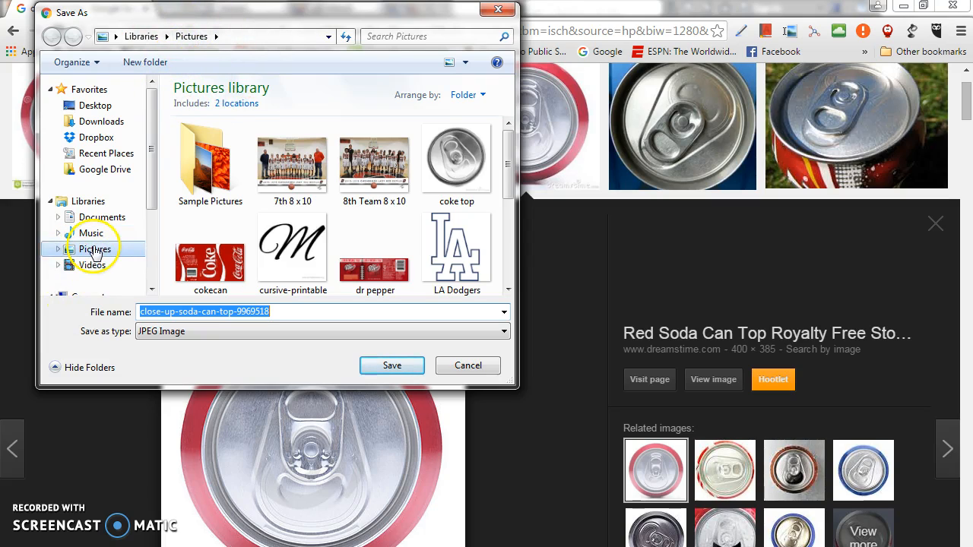
pyautogui.moveTo(154, 188); pyautogui.dragTo(159, 222)
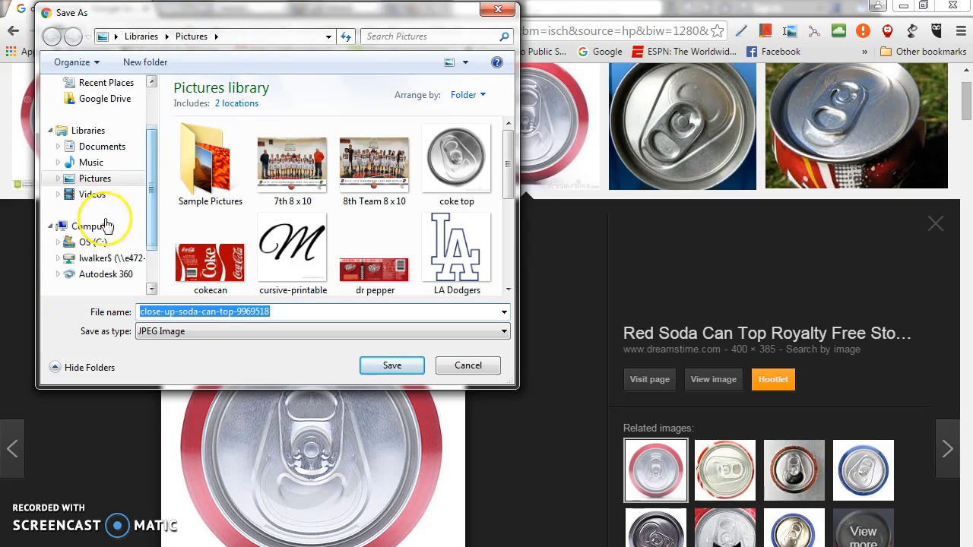
pyautogui.scroll(2, 133, 152)
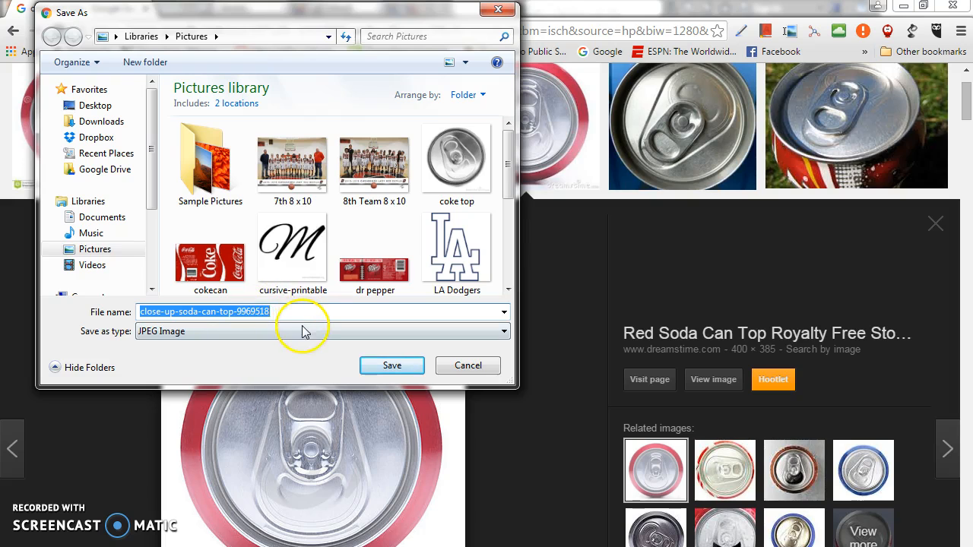
pyautogui.press('BackSpace')
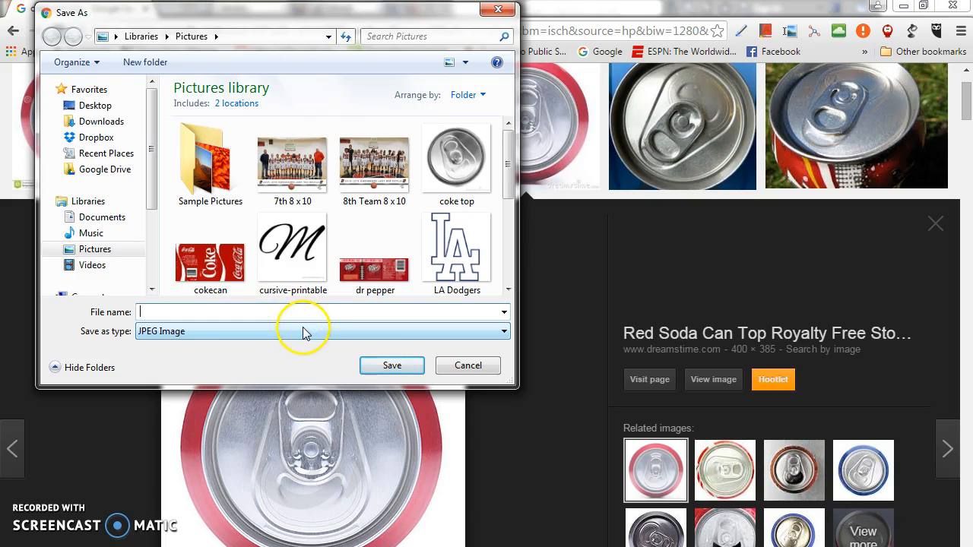
pyautogui.click(467, 366)
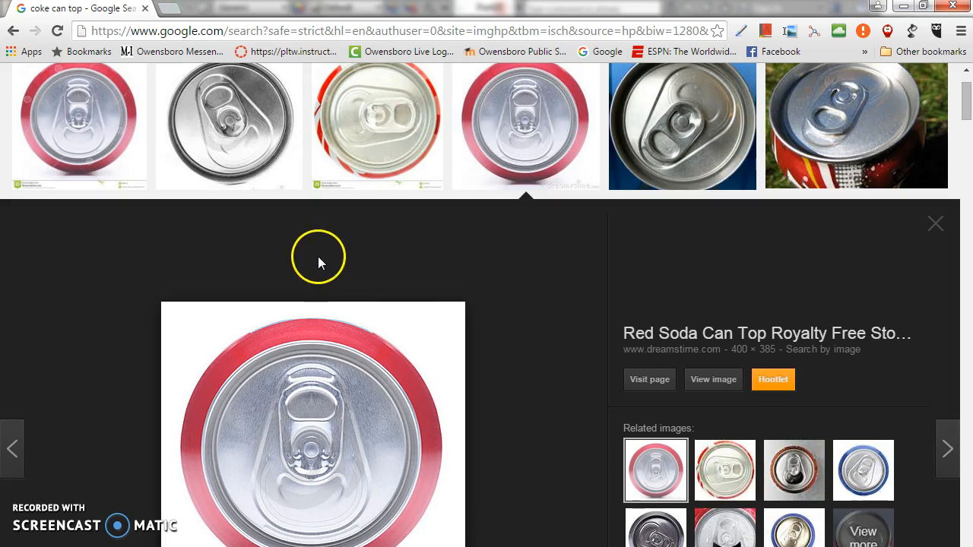
pyautogui.click(13, 32)
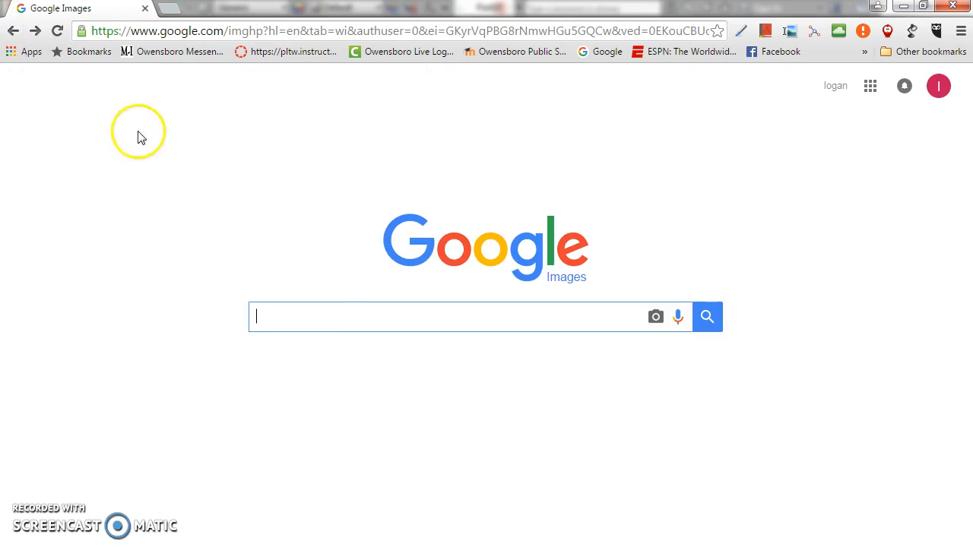
# Search Google Images for "coke can label".
pyautogui.write('co')
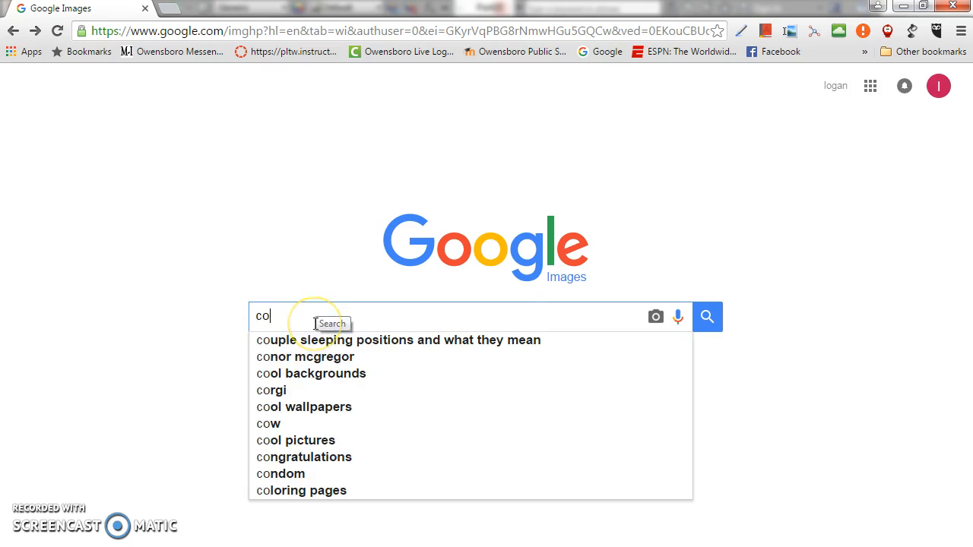
pyautogui.write('ke can label')
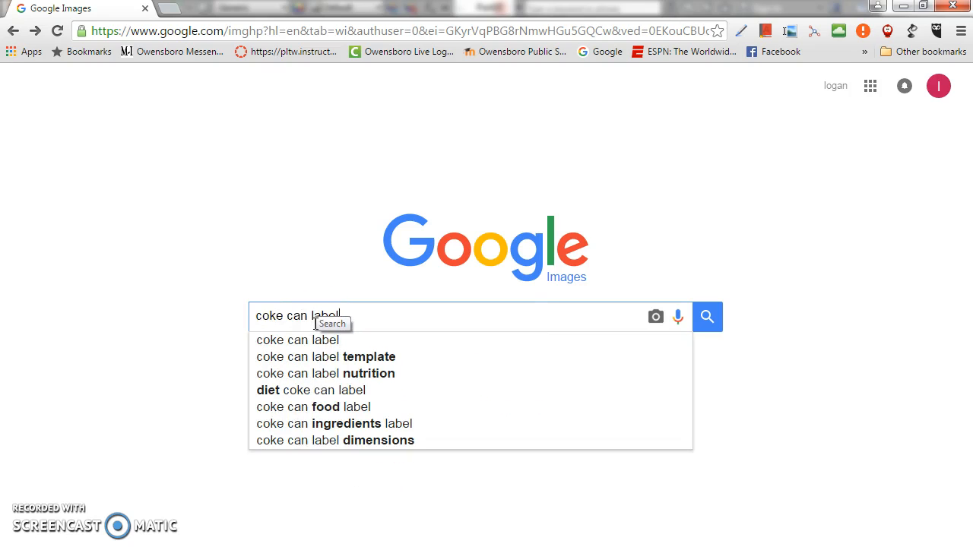
pyautogui.press('Return')
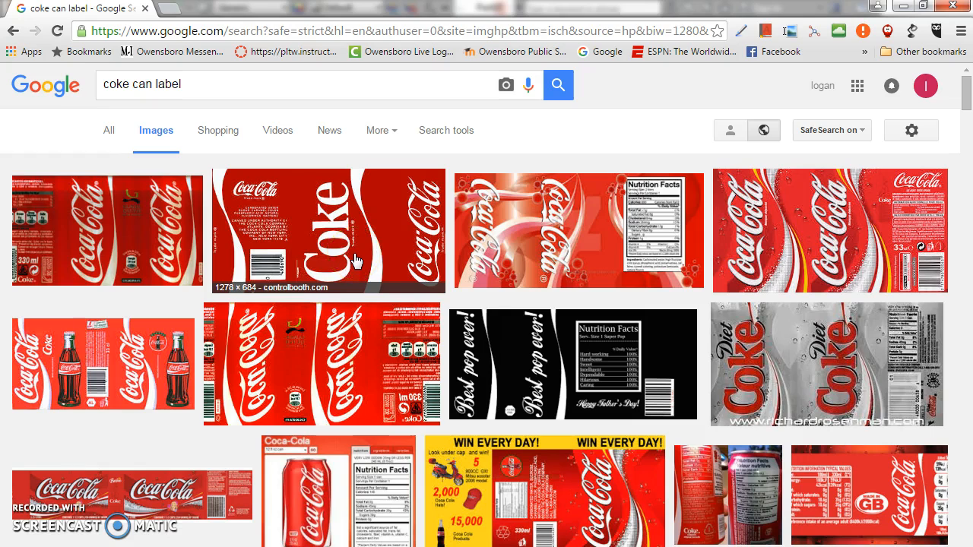
# Open the red Coca-Cola label image with bottles from 3dm3.com and save it as JPEG "coke lable" in the Pictures library.
pyautogui.click(144, 363)
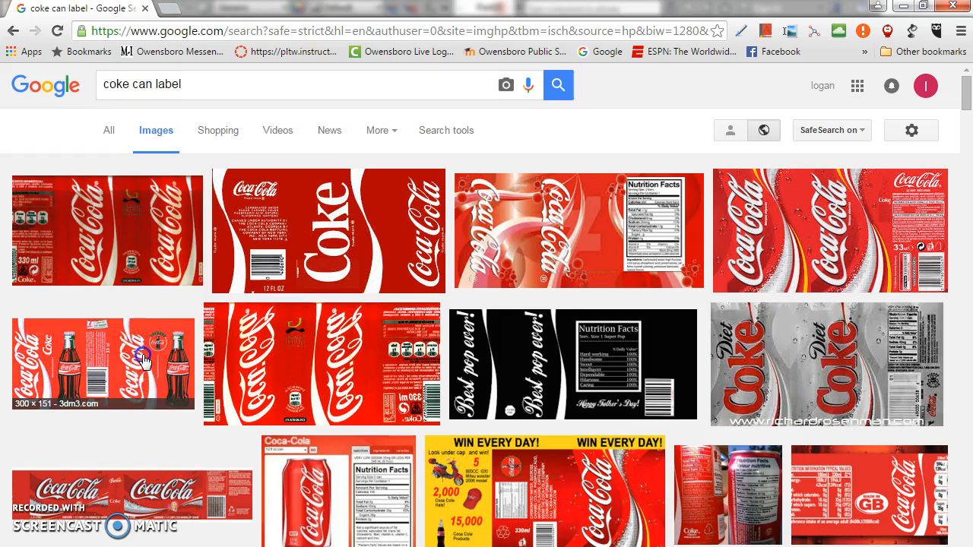
pyautogui.click(142, 355)
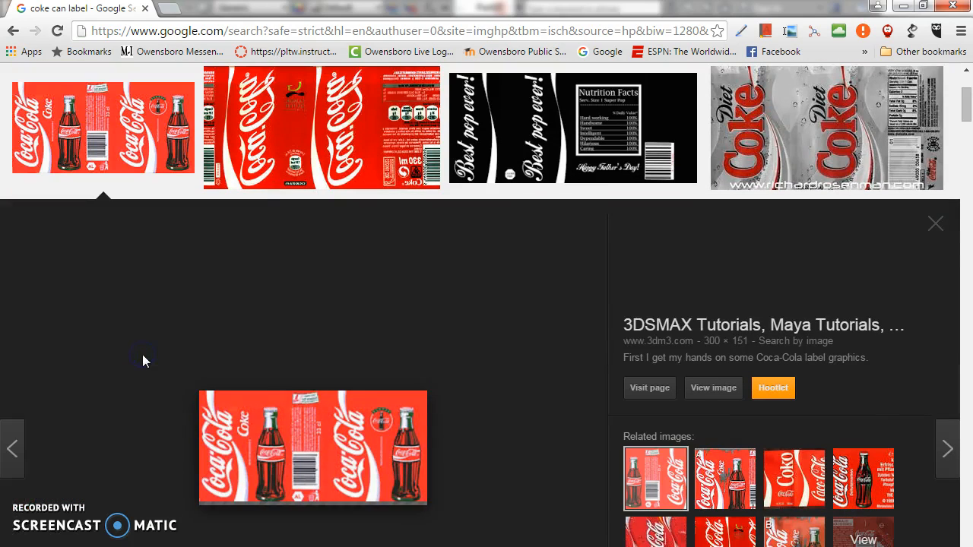
pyautogui.rightClick(339, 455)
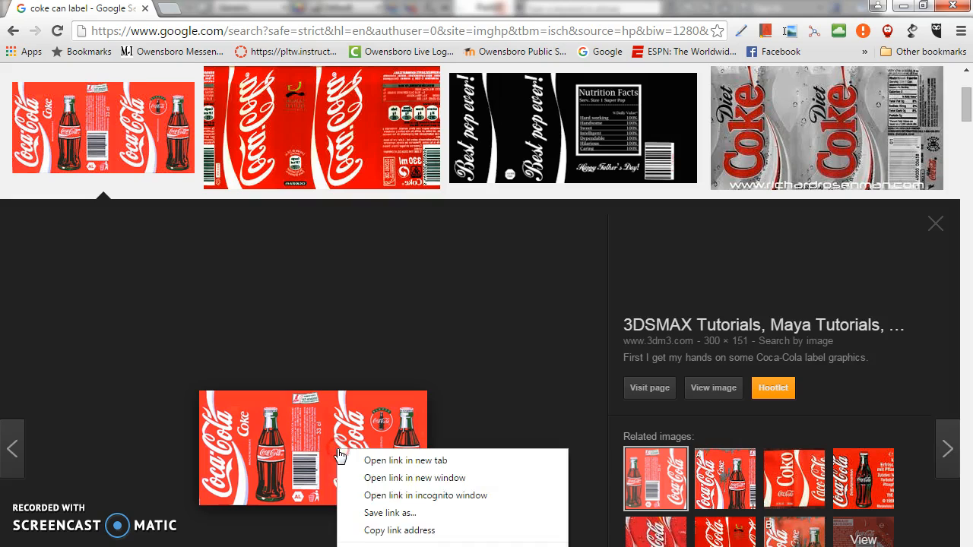
pyautogui.click(395, 513)
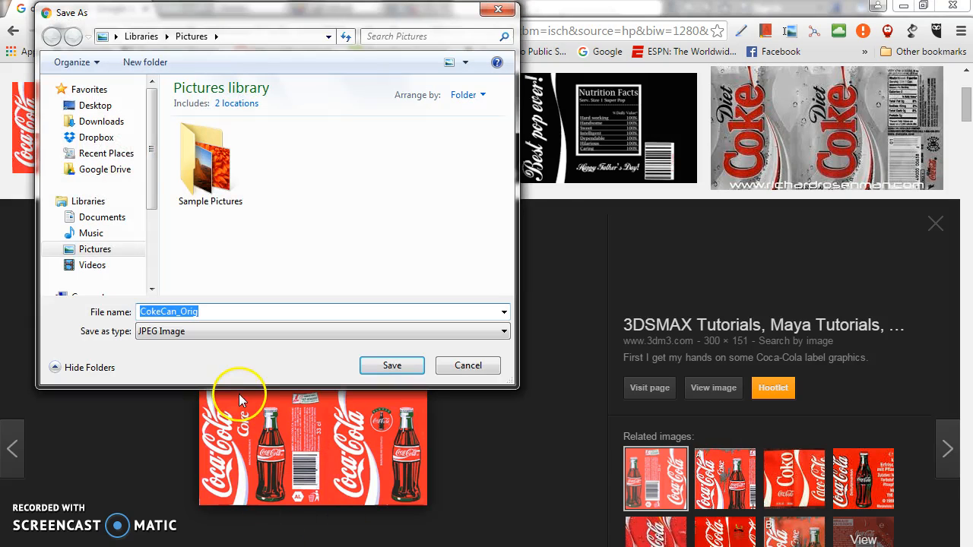
pyautogui.write('coke lab')
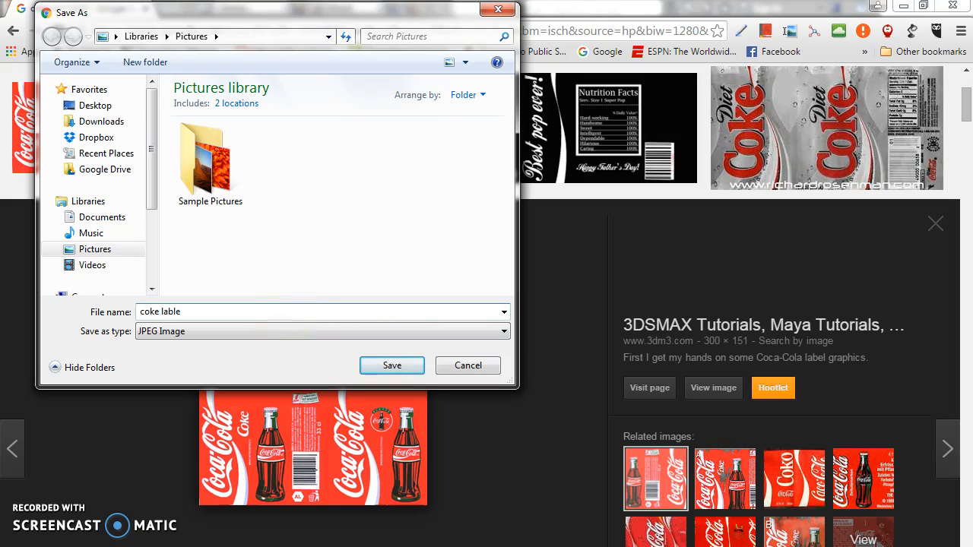
pyautogui.write('le')
pyautogui.press('Return')
pyautogui.scroll(1, 284, 316)
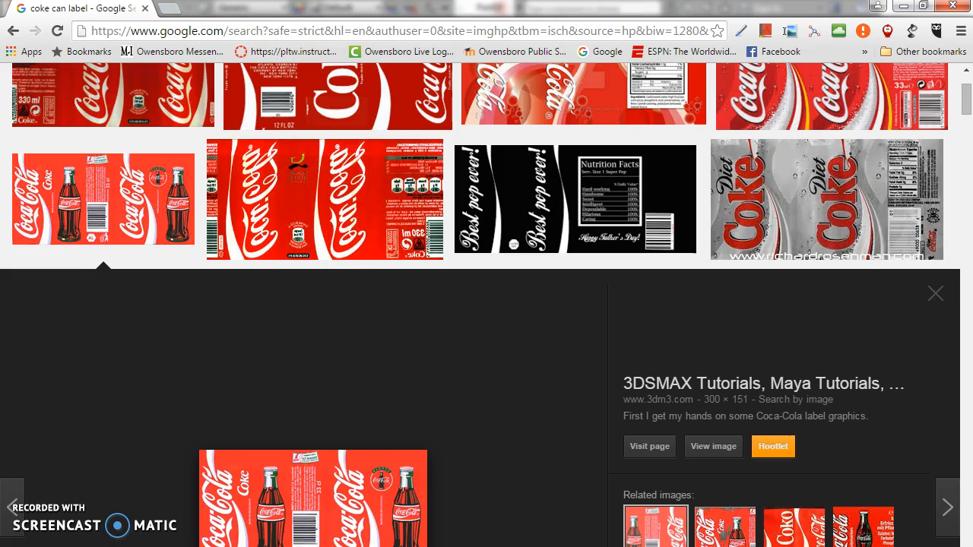
# Switch to Inventor, start a 2D sketch on the cylinder's upper face and project the outer circular edge of the chamfer.
pyautogui.hotkey('alt', 'Tab')
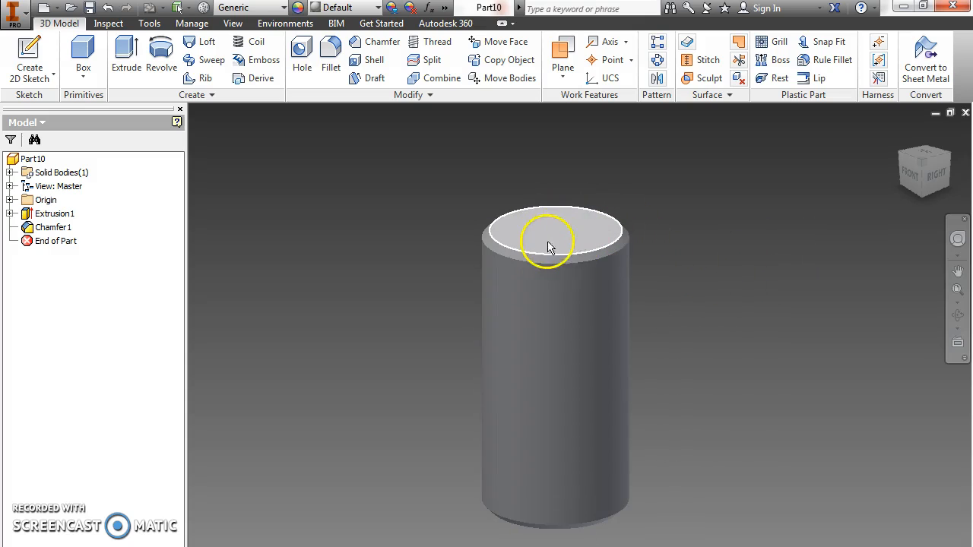
pyautogui.click(28, 47)
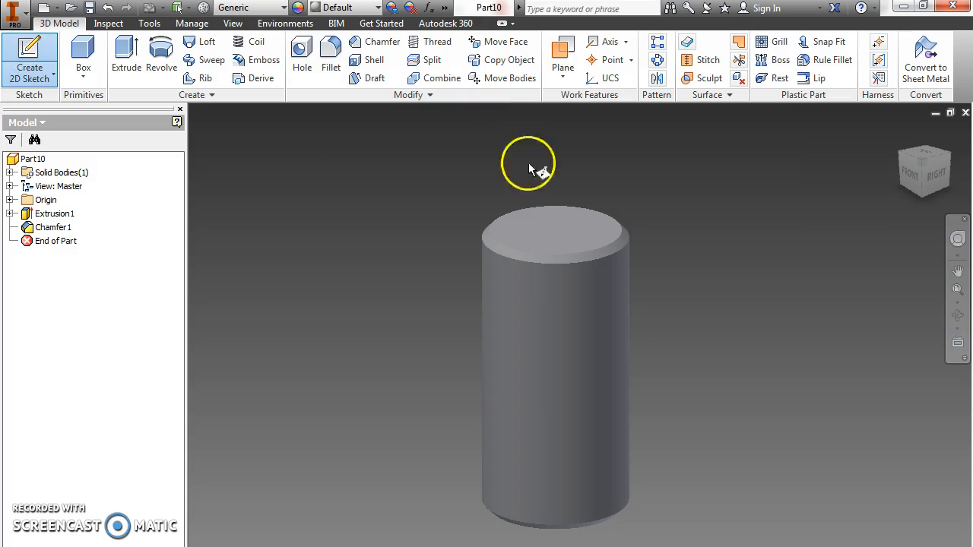
pyautogui.click(553, 240)
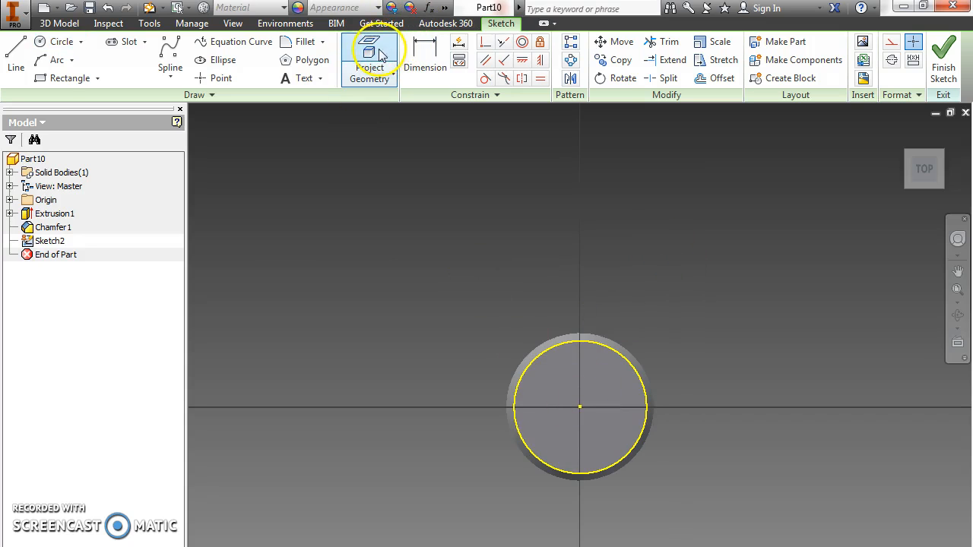
pyautogui.click(378, 50)
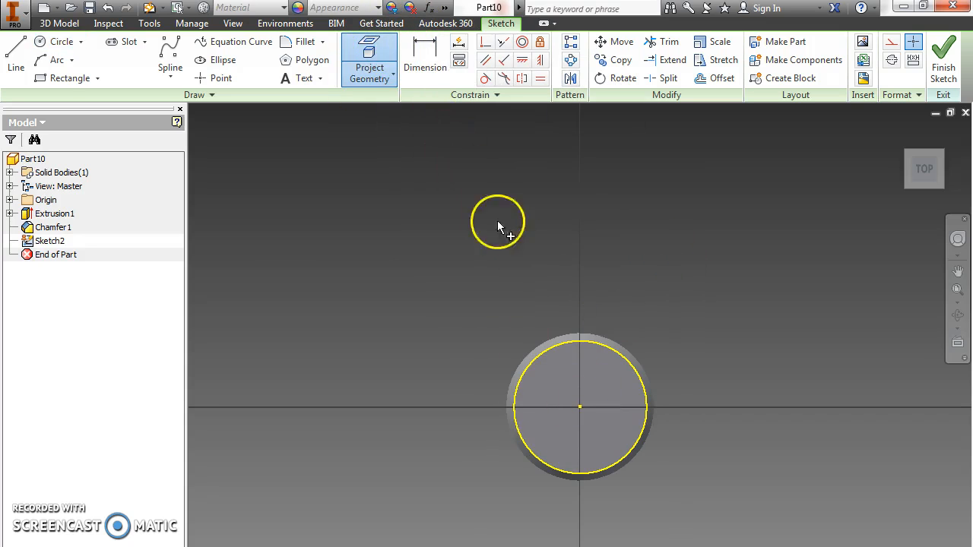
pyautogui.click(608, 341)
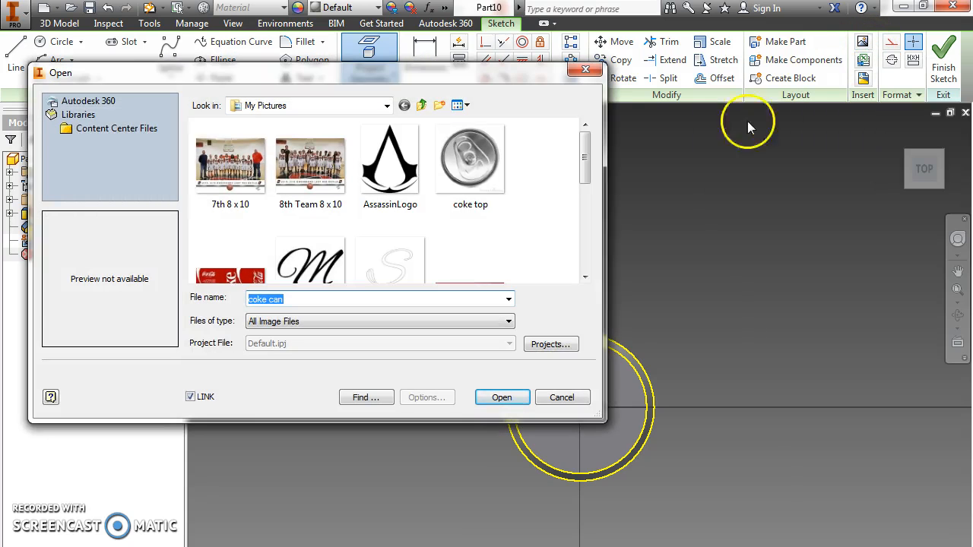
# Insert the linked "coke top" image from My Pictures into the sketch, placing one copy beside the can's circular outline.
pyautogui.click(469, 160)
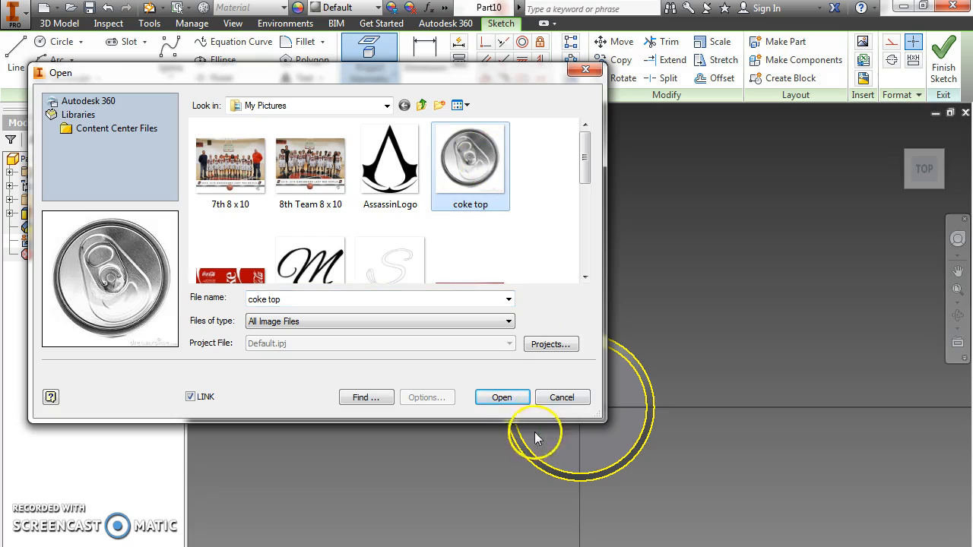
pyautogui.click(502, 397)
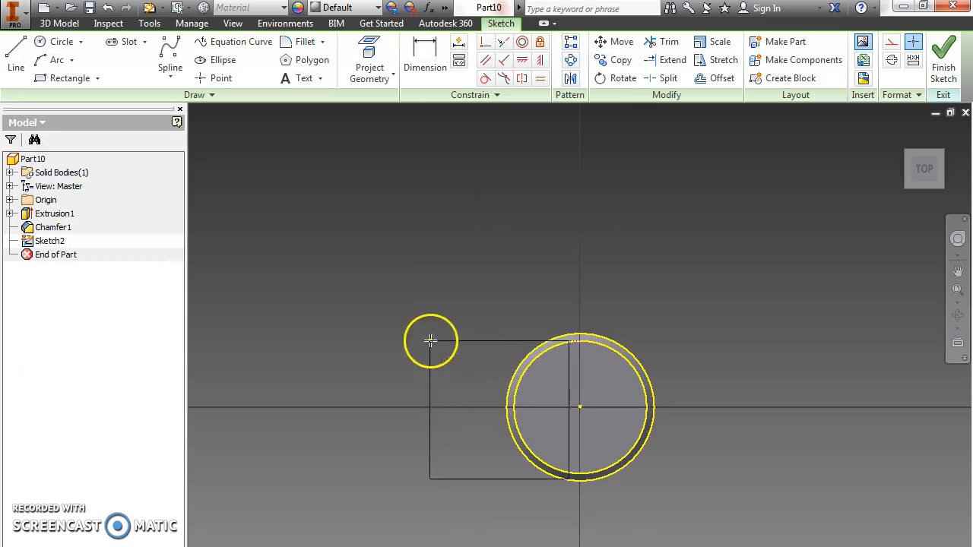
pyautogui.click(702, 337)
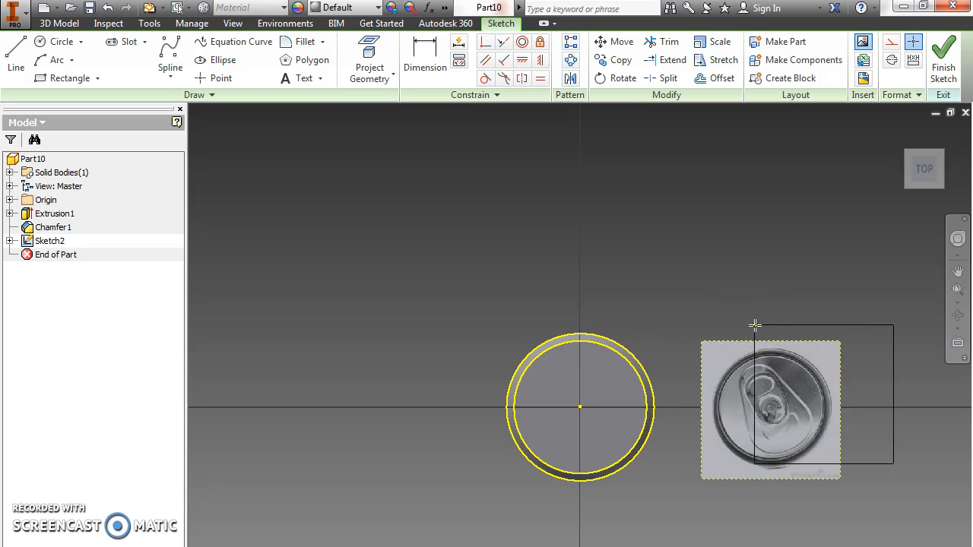
pyautogui.rightClick(709, 226)
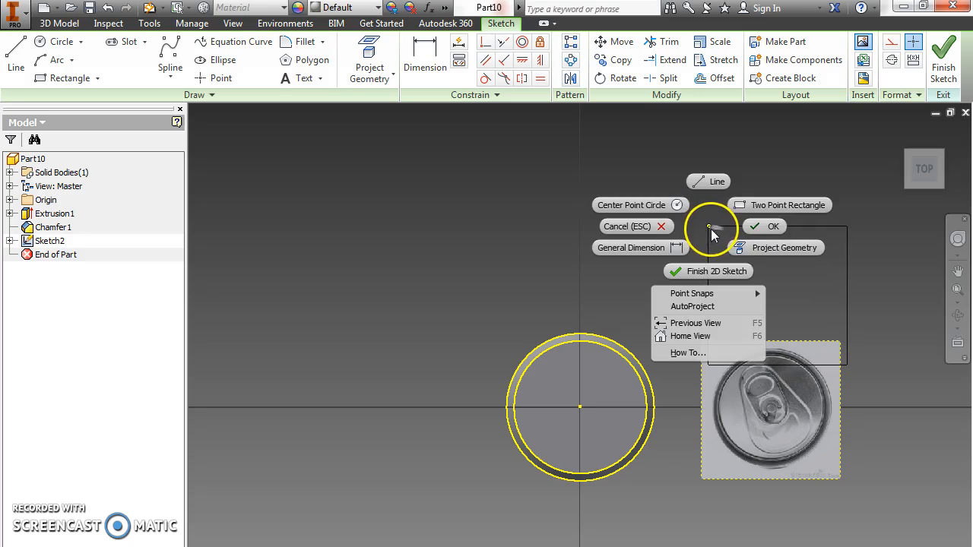
pyautogui.click(763, 228)
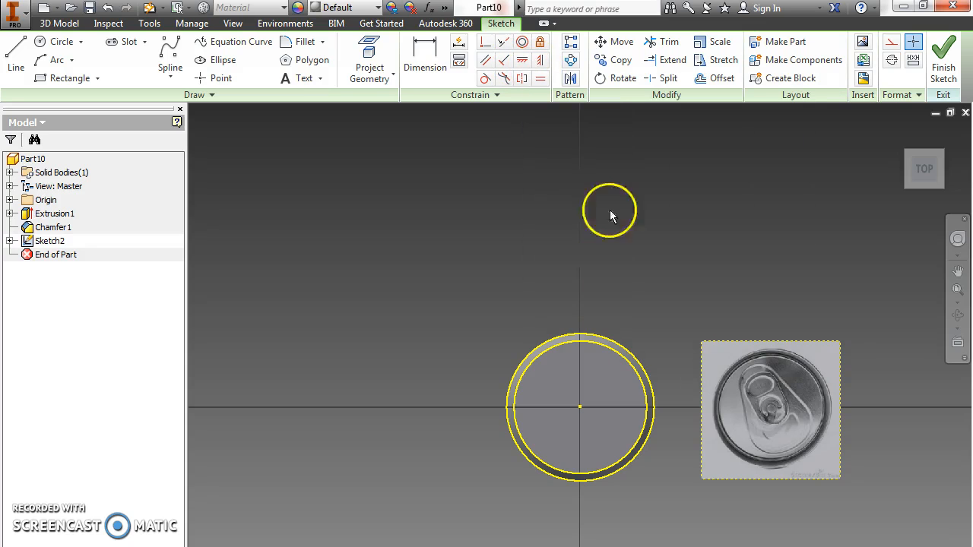
# Centre the can-top image on the origin by constraining its upper edge midpoint vertically and its side edge midpoint horizontally to the centre point.
pyautogui.click(545, 65)
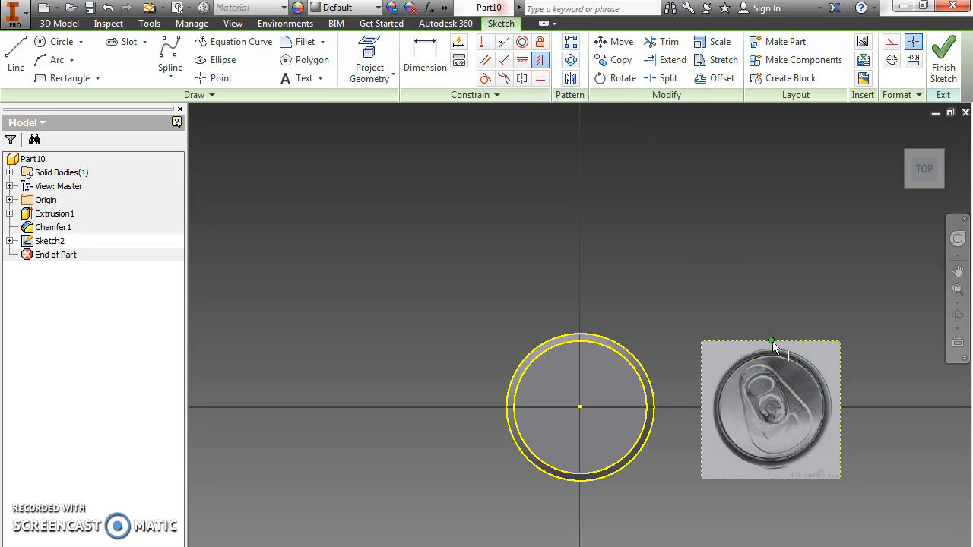
pyautogui.click(772, 340)
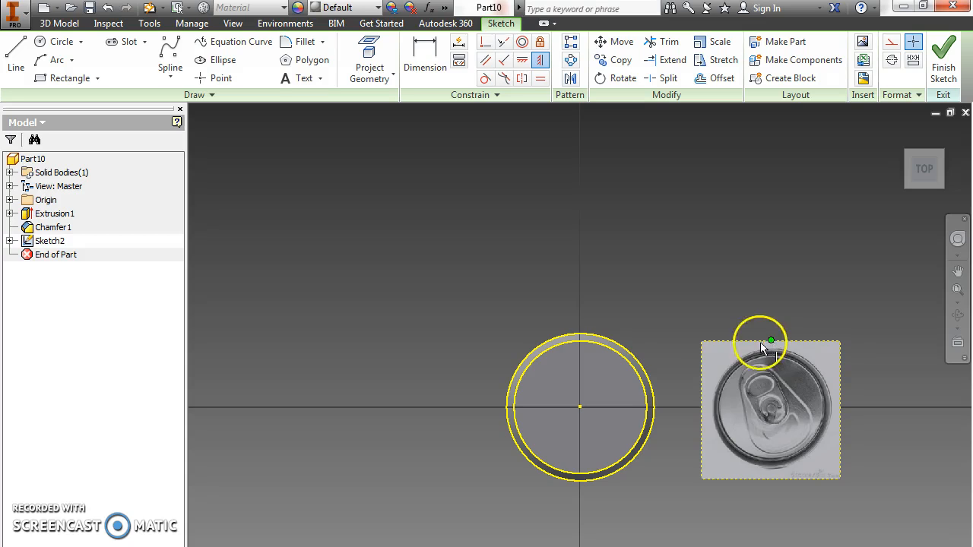
pyautogui.click(580, 409)
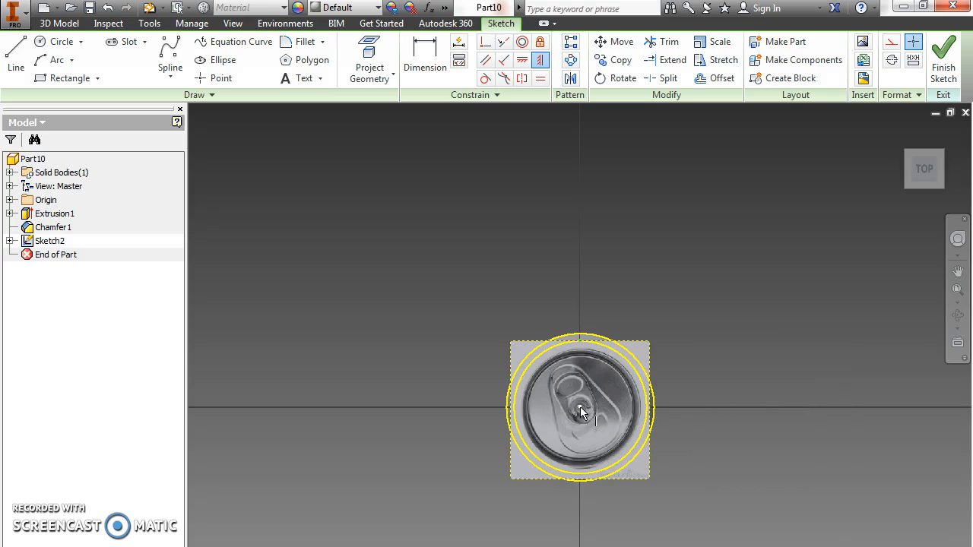
pyautogui.click(523, 63)
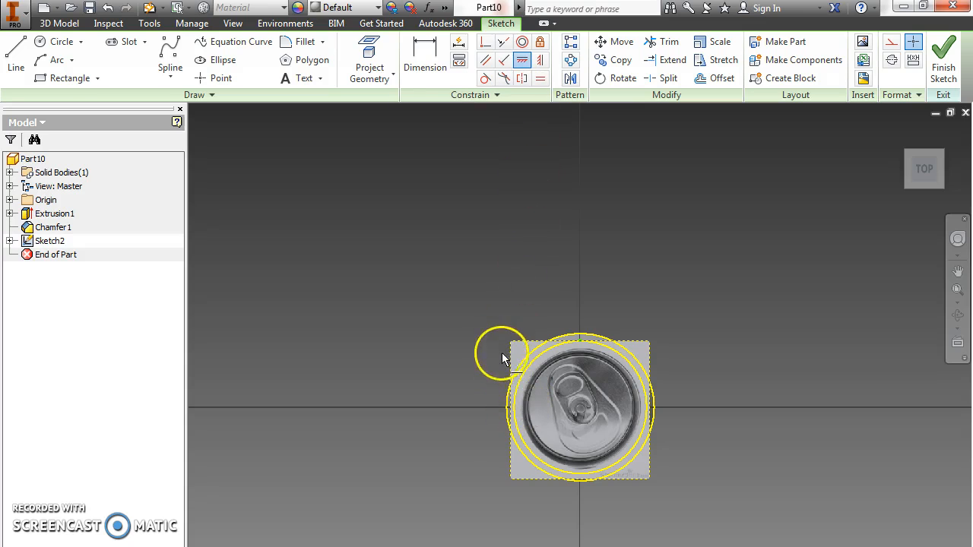
pyautogui.click(511, 409)
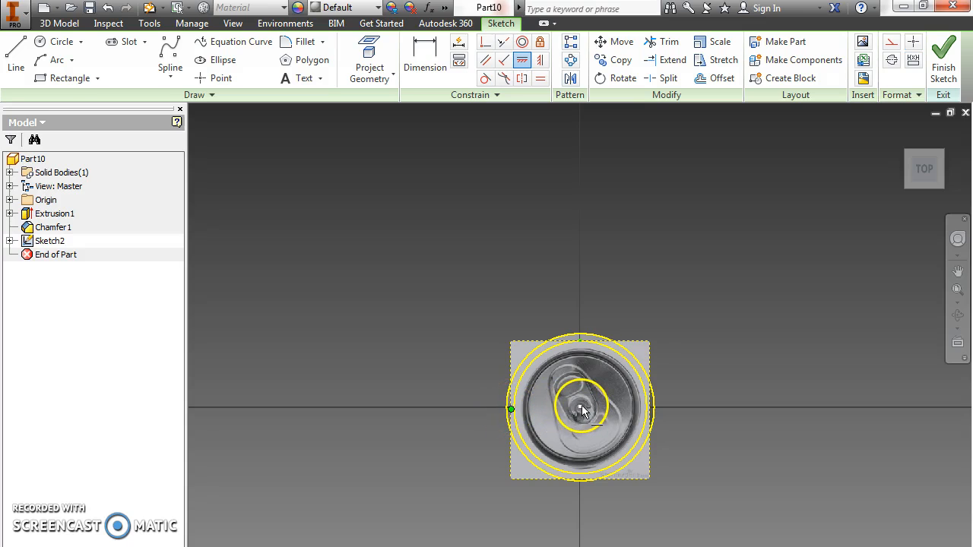
pyautogui.click(581, 406)
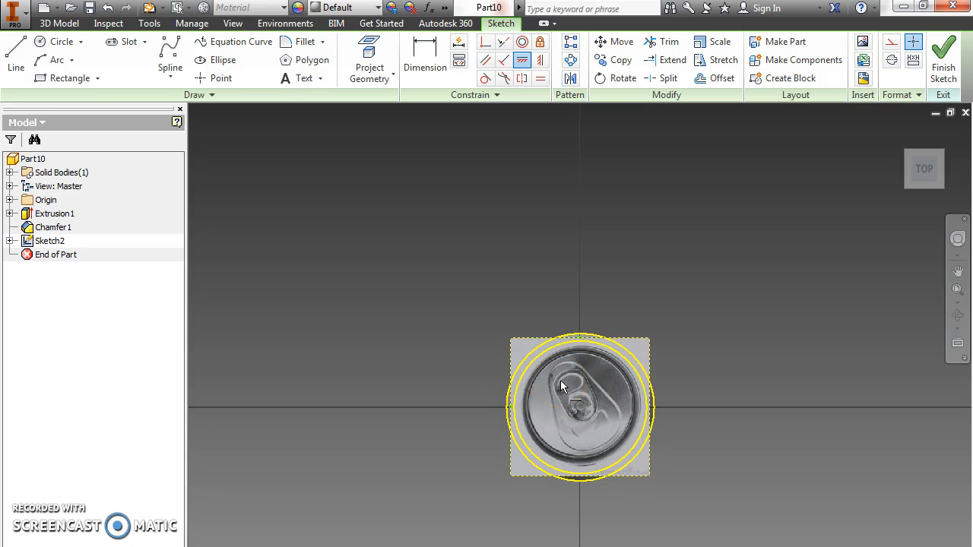
pyautogui.rightClick(749, 264)
pyautogui.click(818, 270)
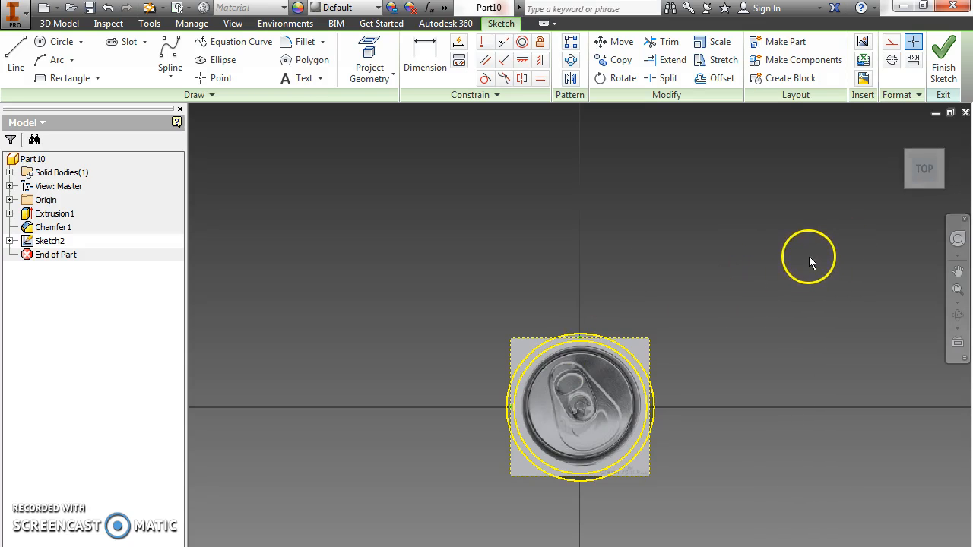
# Enlarge the can-top image about the centre until its rim roughly matches the projected circles, and finish the sketch.
pyautogui.click(649, 467)
pyautogui.click(642, 476)
pyautogui.moveTo(643, 476); pyautogui.dragTo(734, 497)
pyautogui.click(719, 504)
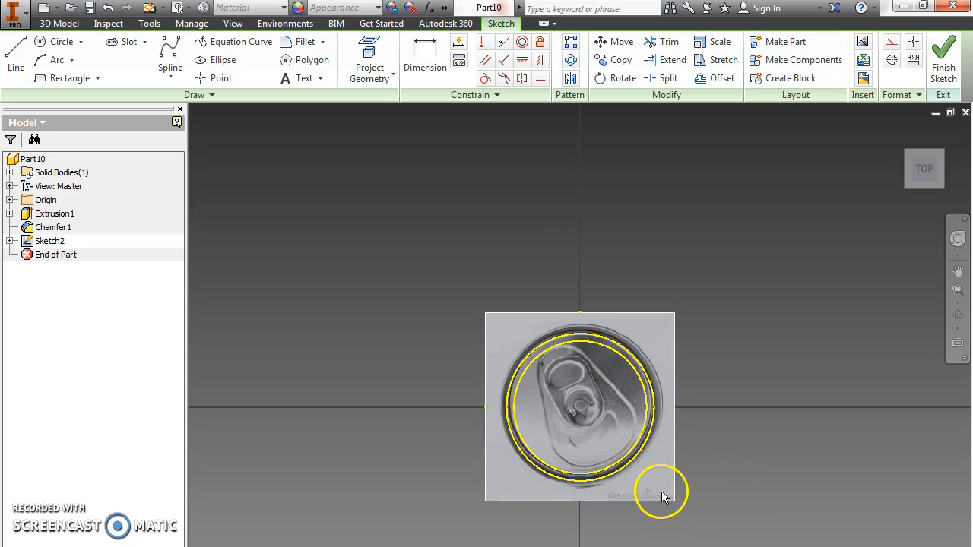
pyautogui.moveTo(672, 498); pyautogui.dragTo(665, 498)
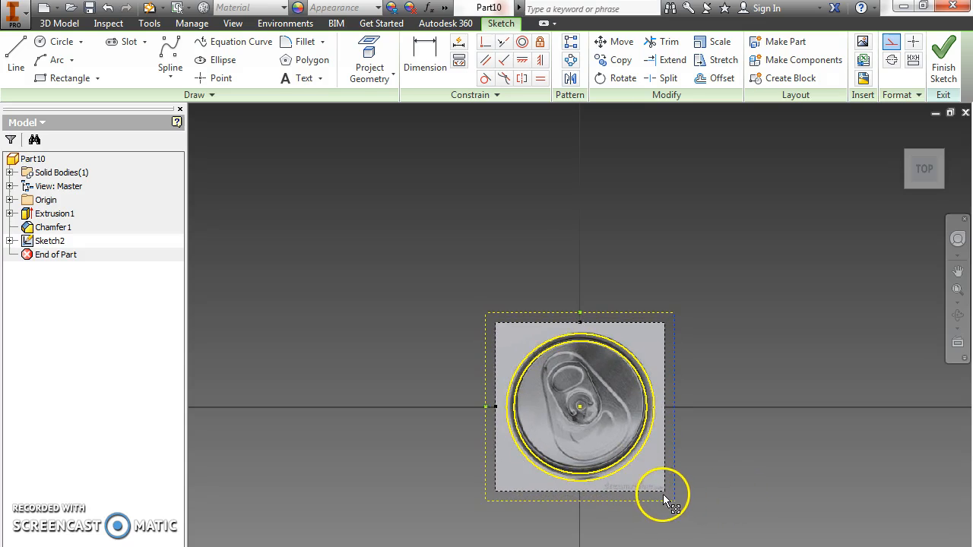
pyautogui.click(949, 64)
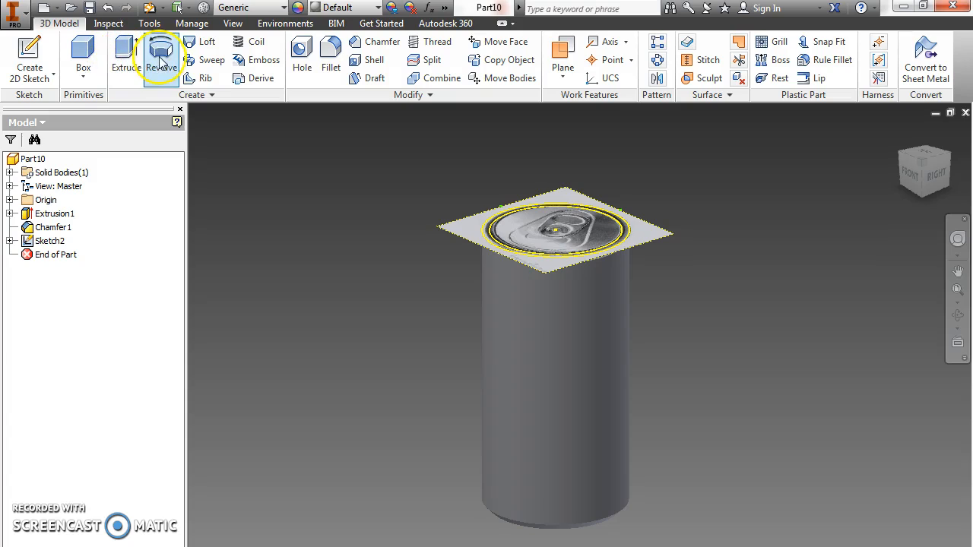
# Apply the can-top image as a decal on the cylinder's upper face, inspect it and restore the home view.
pyautogui.click(200, 95)
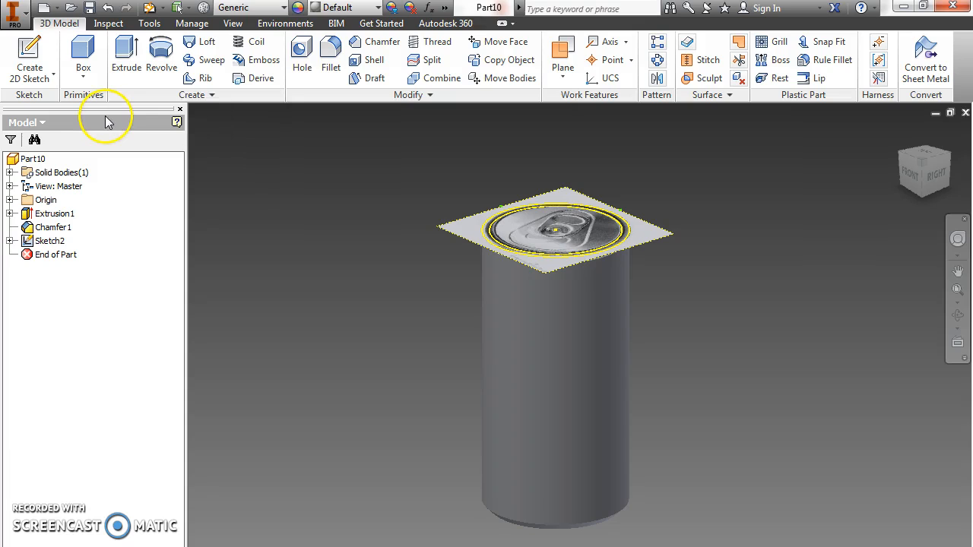
pyautogui.click(147, 98)
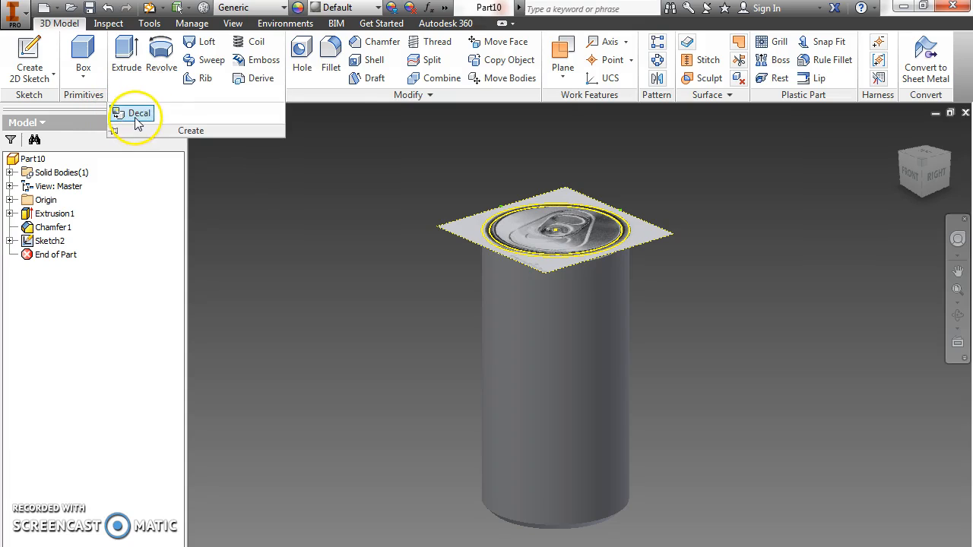
pyautogui.click(134, 114)
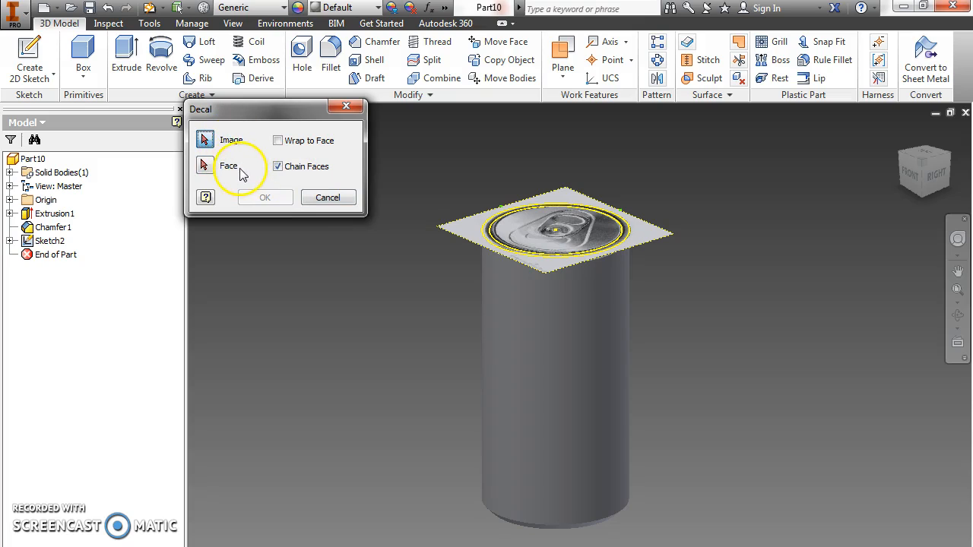
pyautogui.click(467, 230)
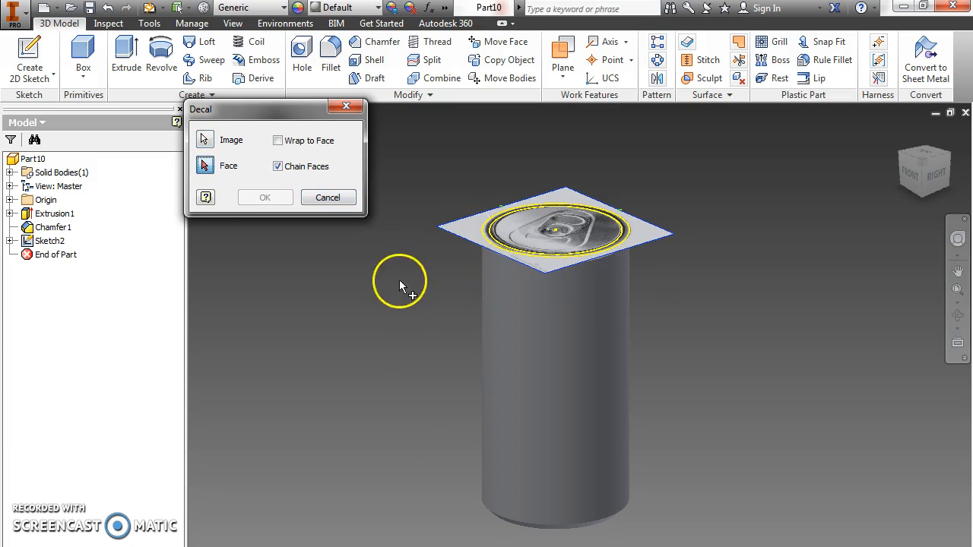
pyautogui.click(530, 226)
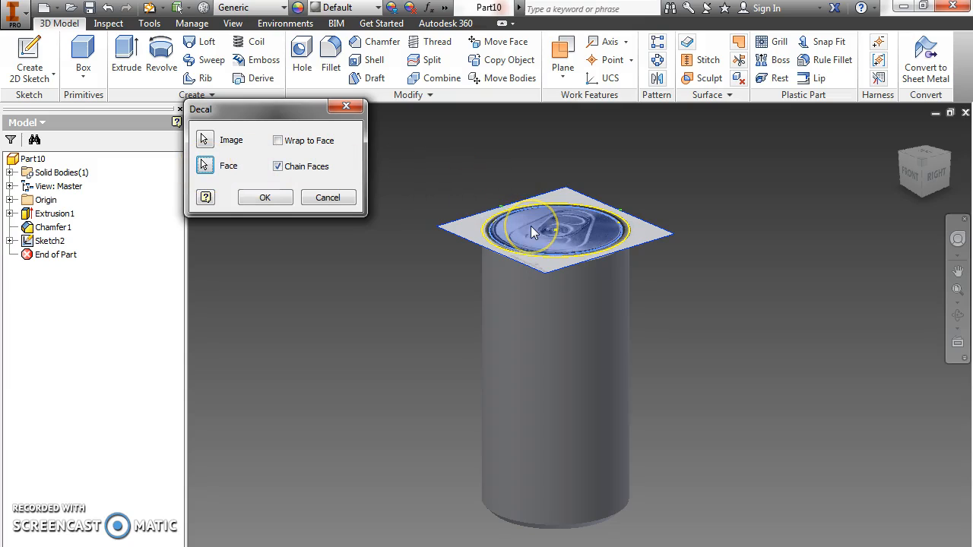
pyautogui.click(282, 200)
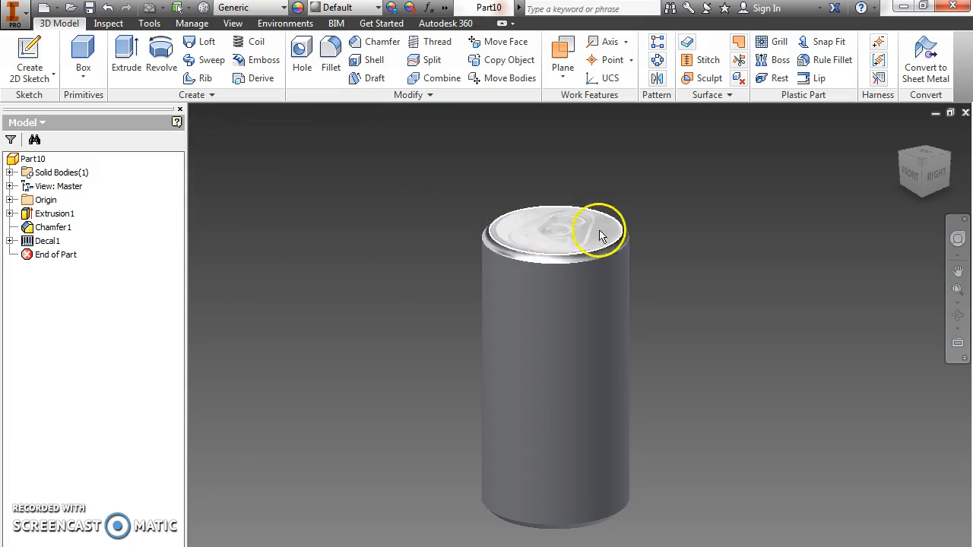
pyautogui.moveTo(920, 160)
pyautogui.mouseDown()
pyautogui.moveTo(760, 217)
pyautogui.moveTo(667, 197)
pyautogui.moveTo(808, 206)
pyautogui.moveTo(843, 169)
pyautogui.moveTo(880, 183)
pyautogui.mouseUp()
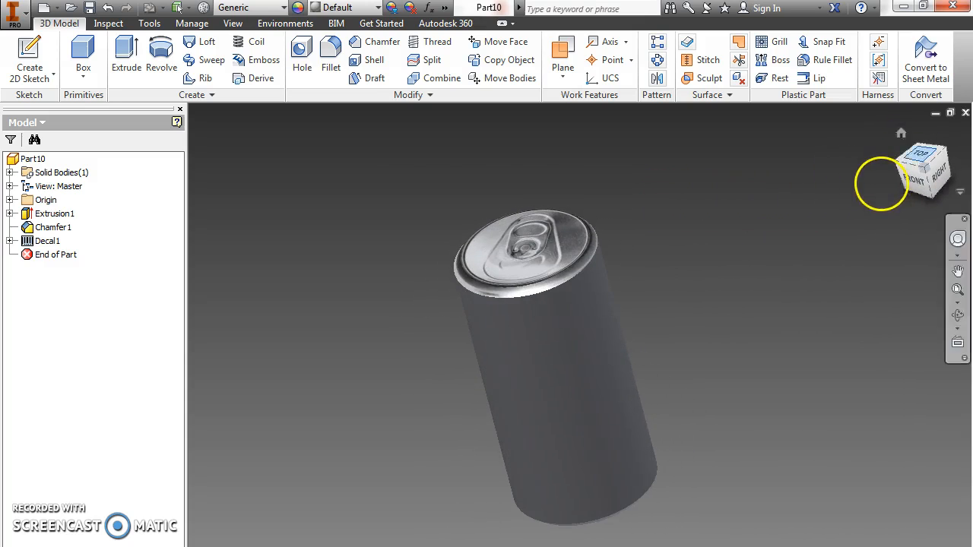
pyautogui.click(902, 135)
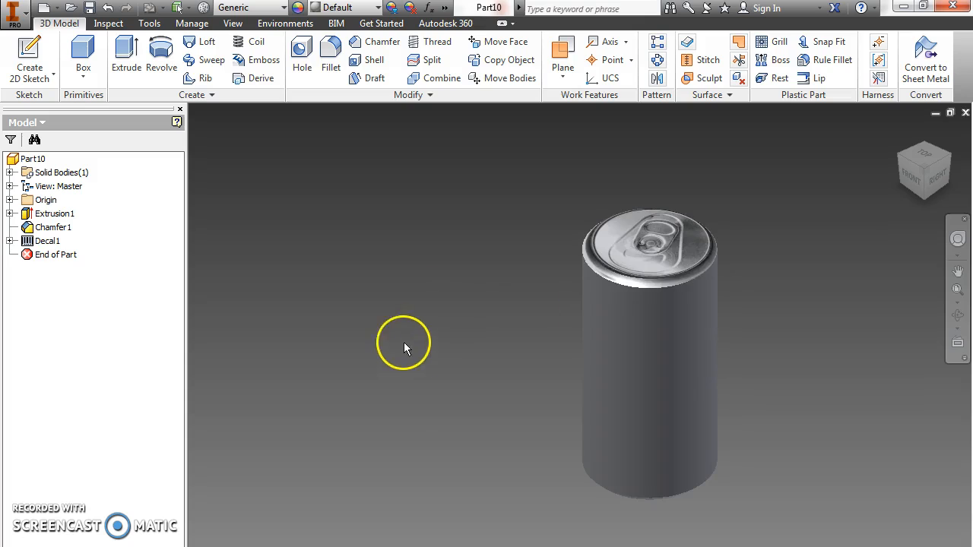
# Create a work plane parallel to the origin YZ plane and tangent to the can's outer side on the right-view side.
pyautogui.click(9, 199)
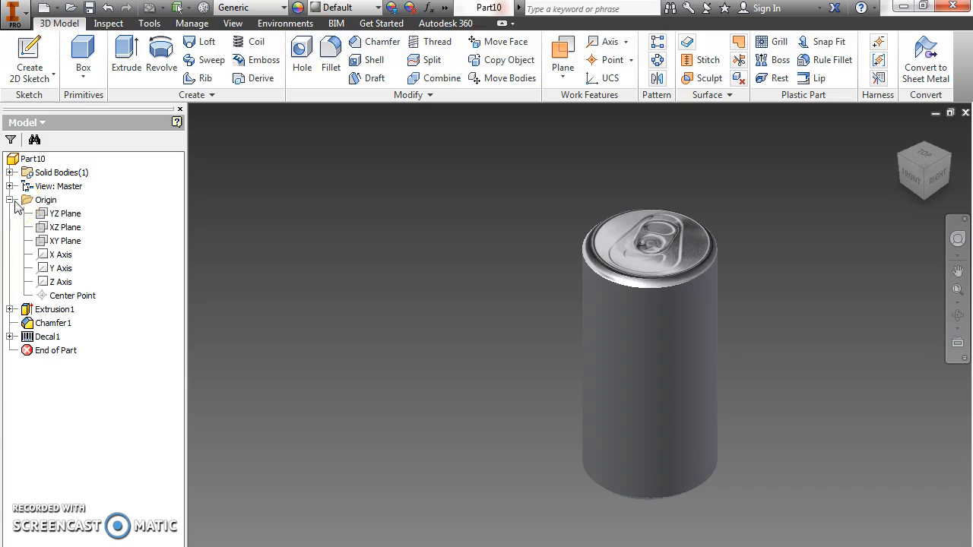
pyautogui.click(68, 214)
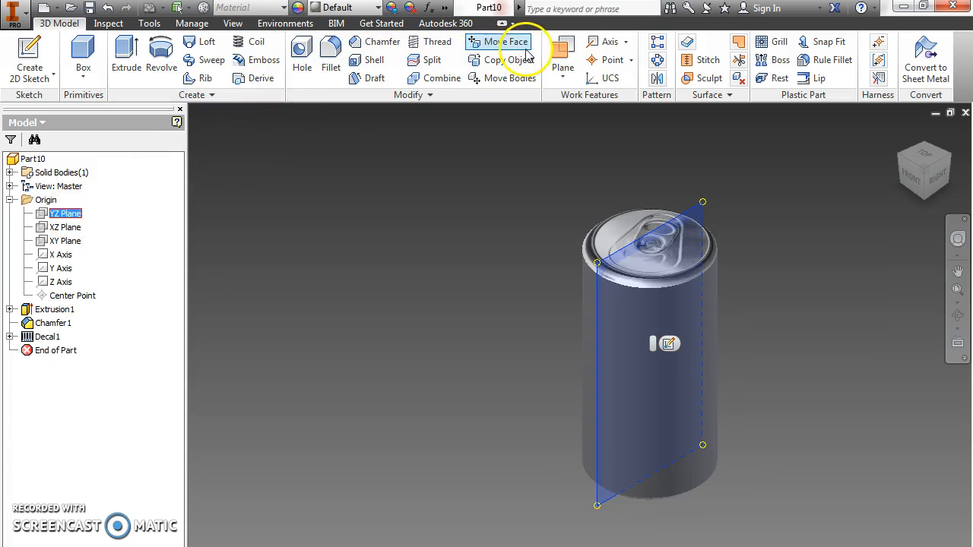
pyautogui.click(567, 47)
pyautogui.click(567, 59)
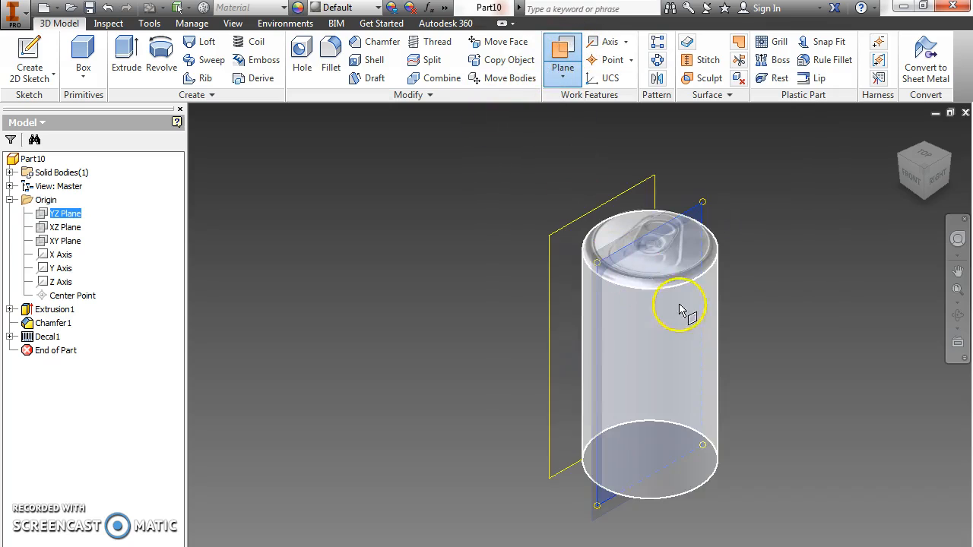
pyautogui.click(719, 369)
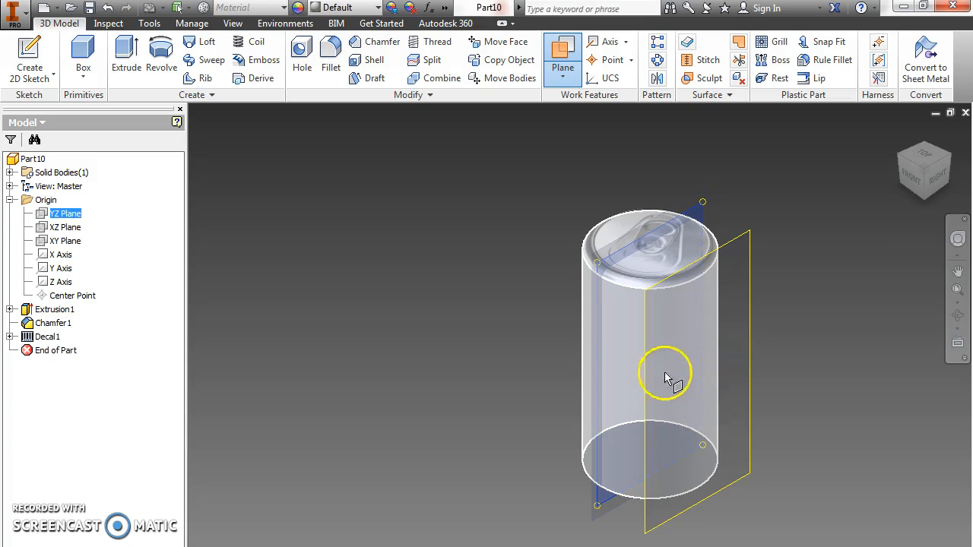
pyautogui.click(710, 420)
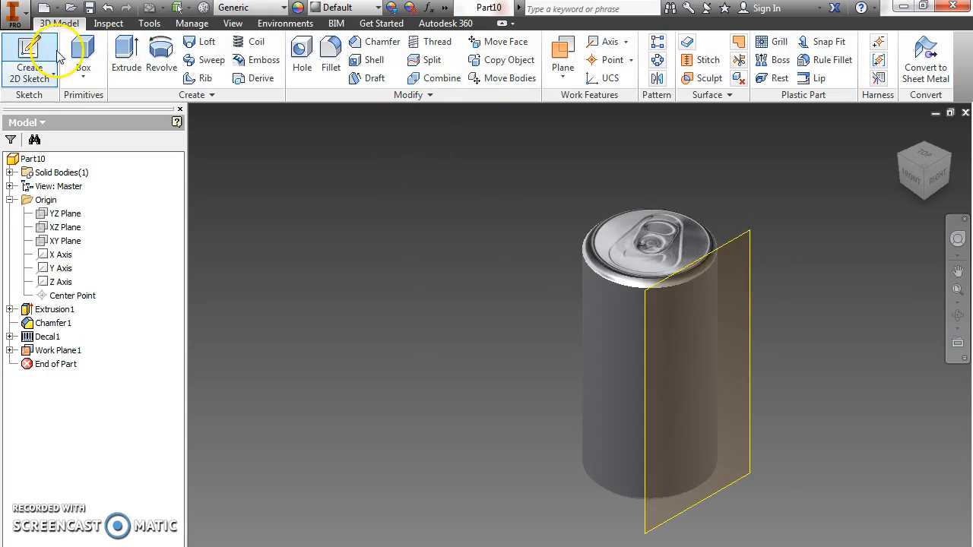
# Start a sketch on the tangent work plane with the can upright, and project the upper and lower edges of its cylindrical side.
pyautogui.click(32, 61)
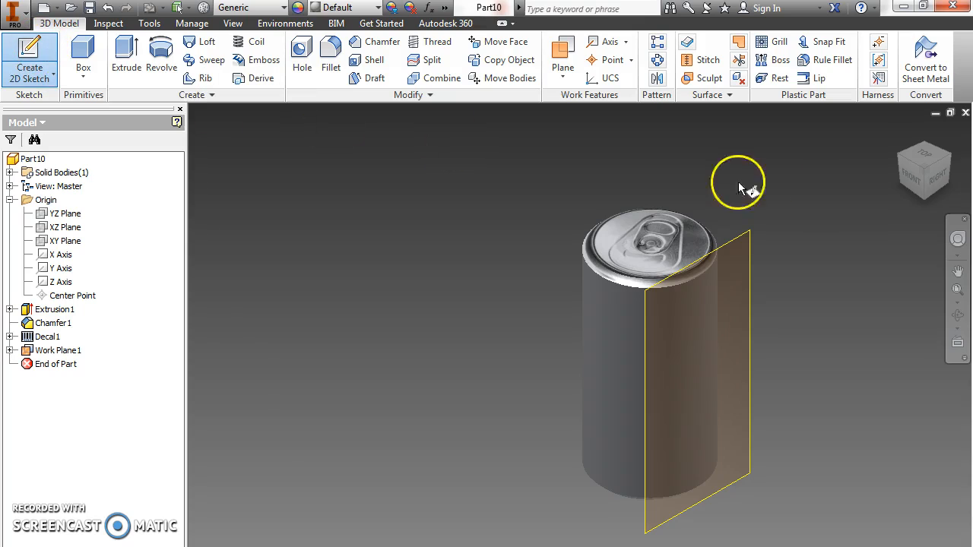
pyautogui.click(750, 231)
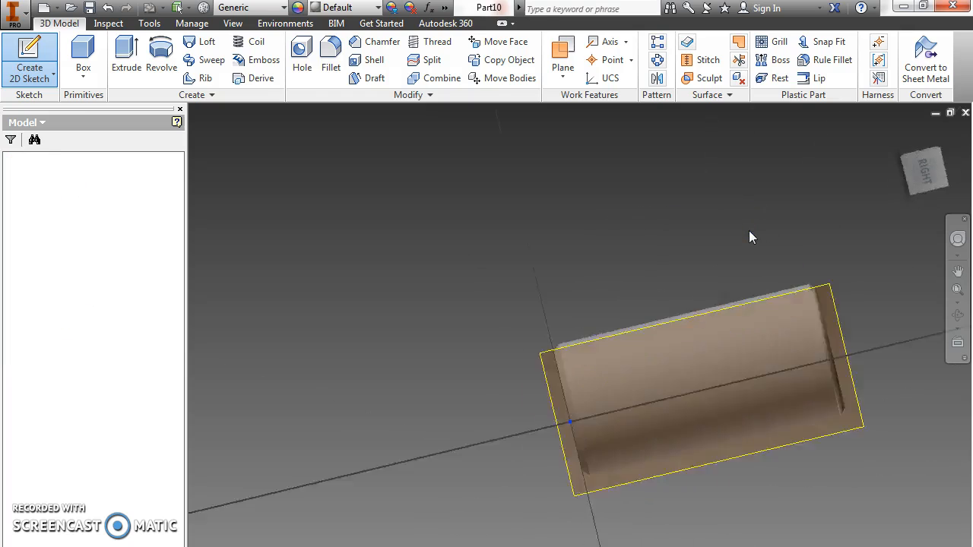
pyautogui.moveTo(949, 145)
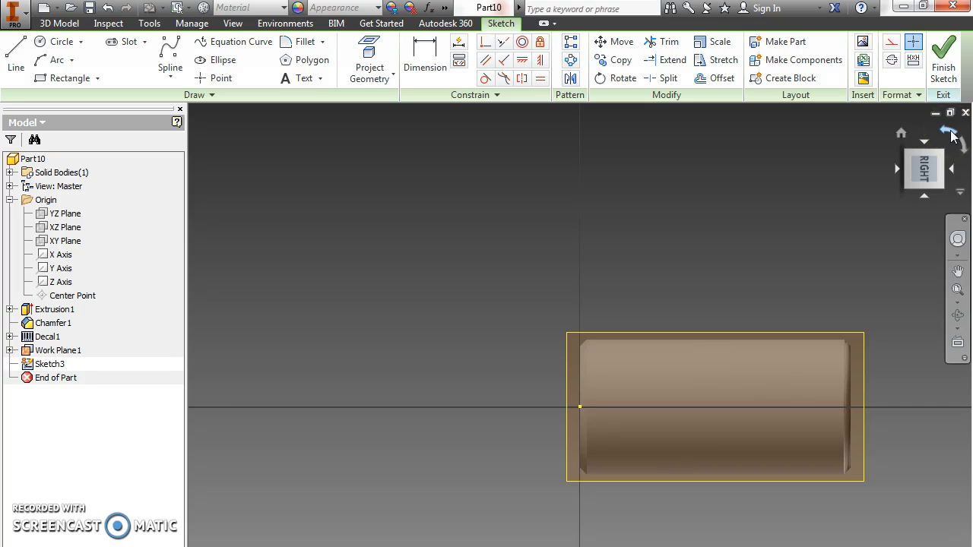
pyautogui.click(950, 134)
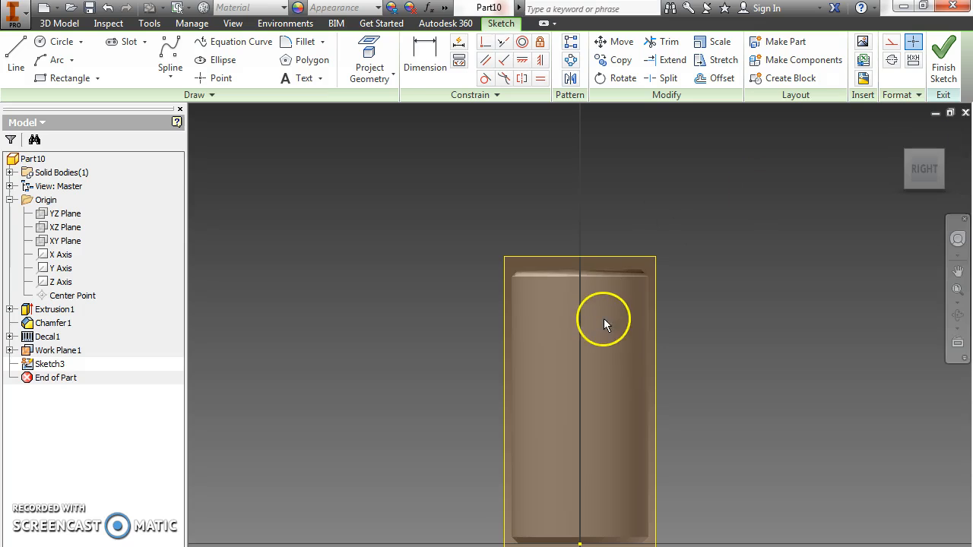
pyautogui.scroll(-2, 601, 324)
pyautogui.scroll(2, 600, 296)
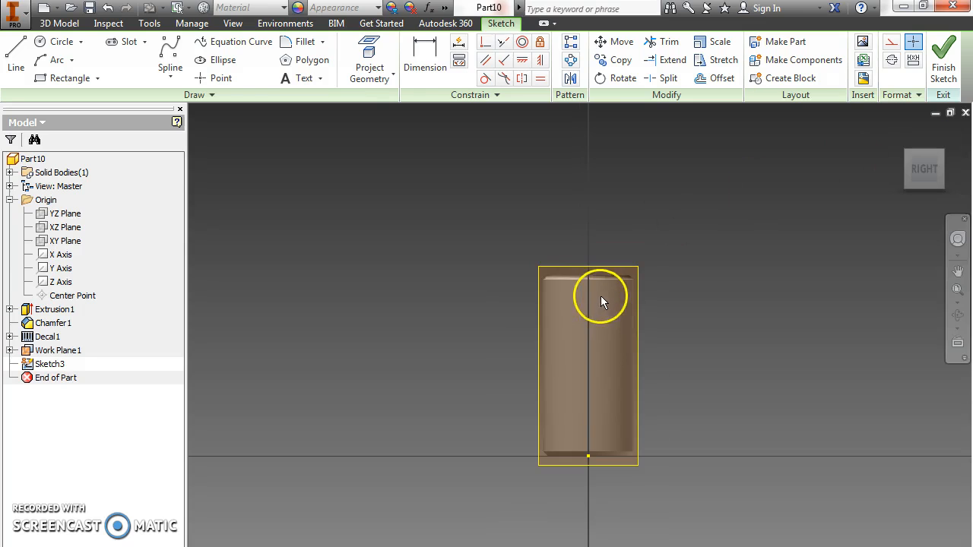
pyautogui.click(380, 57)
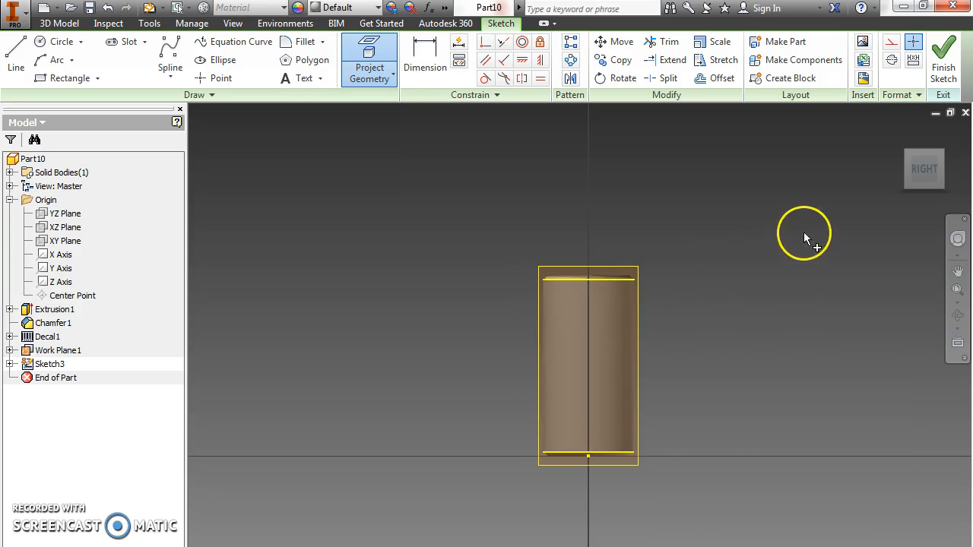
pyautogui.rightClick(713, 153)
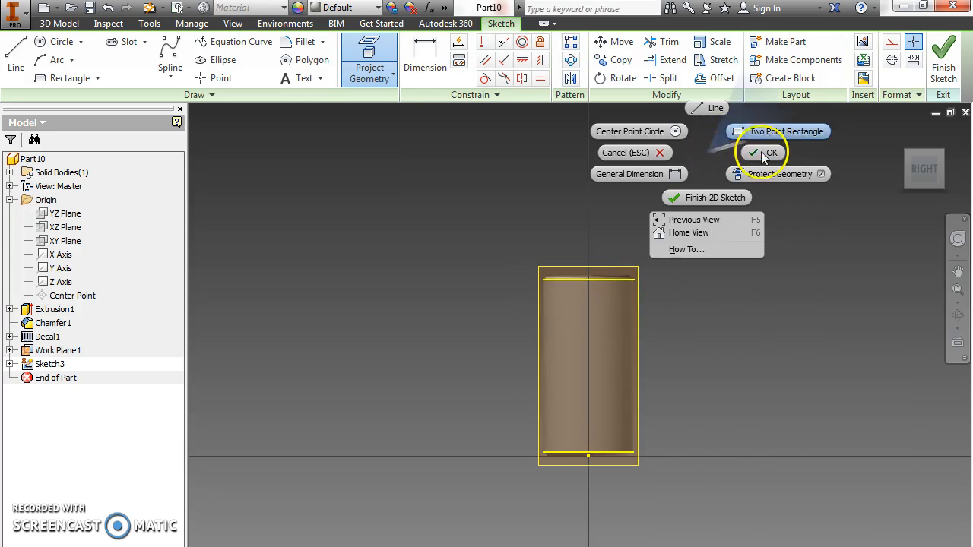
pyautogui.click(764, 154)
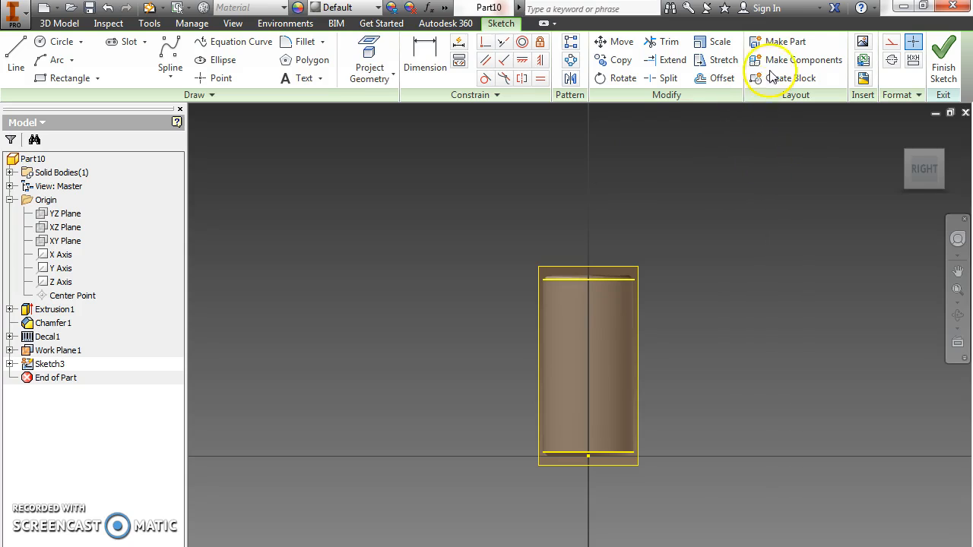
# Insert the linked "cokecan" image from My Pictures into the sketch, placing one copy beside the can.
pyautogui.click(864, 43)
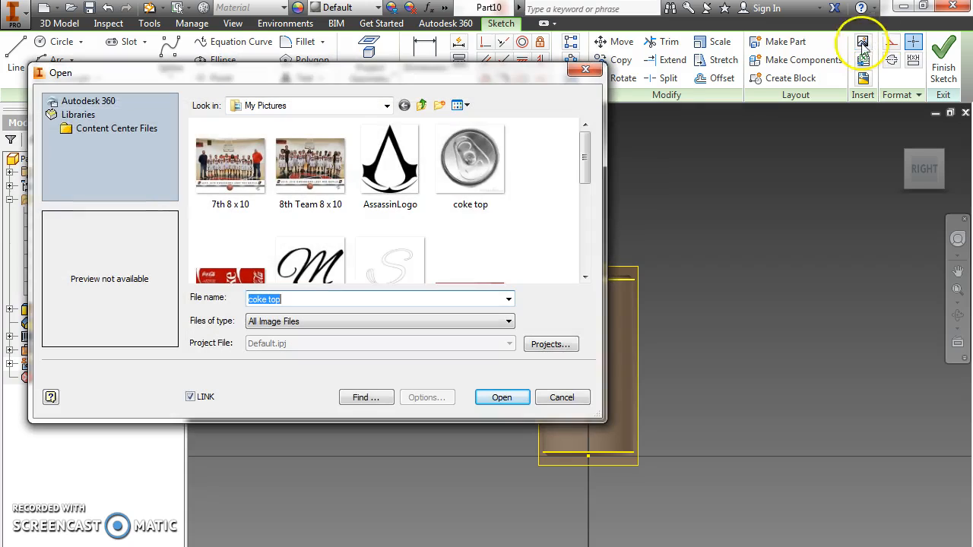
pyautogui.moveTo(586, 152); pyautogui.dragTo(586, 190)
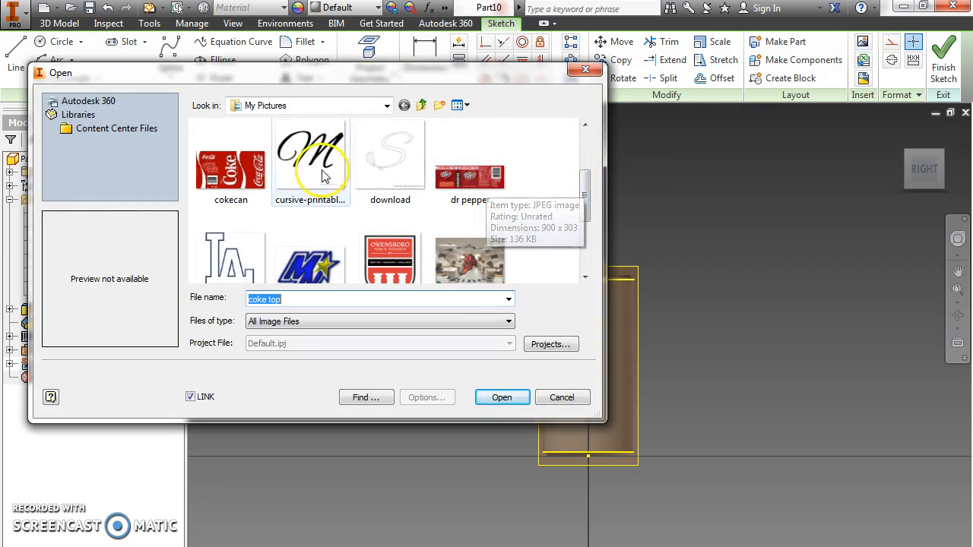
pyautogui.moveTo(586, 191)
pyautogui.mouseDown()
pyautogui.moveTo(586, 243)
pyautogui.moveTo(582, 124)
pyautogui.moveTo(560, 238)
pyautogui.moveTo(566, 186)
pyautogui.moveTo(575, 206)
pyautogui.mouseUp()
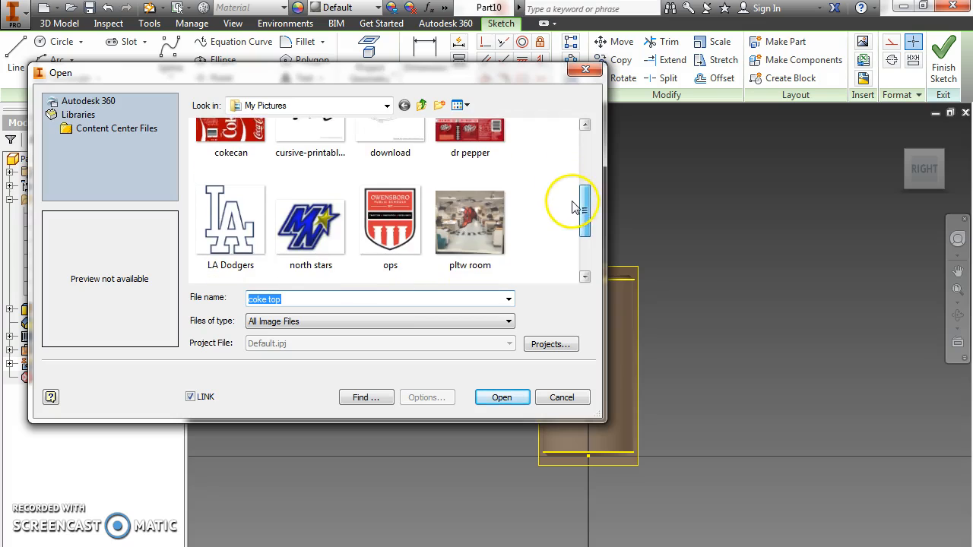
pyautogui.click(251, 137)
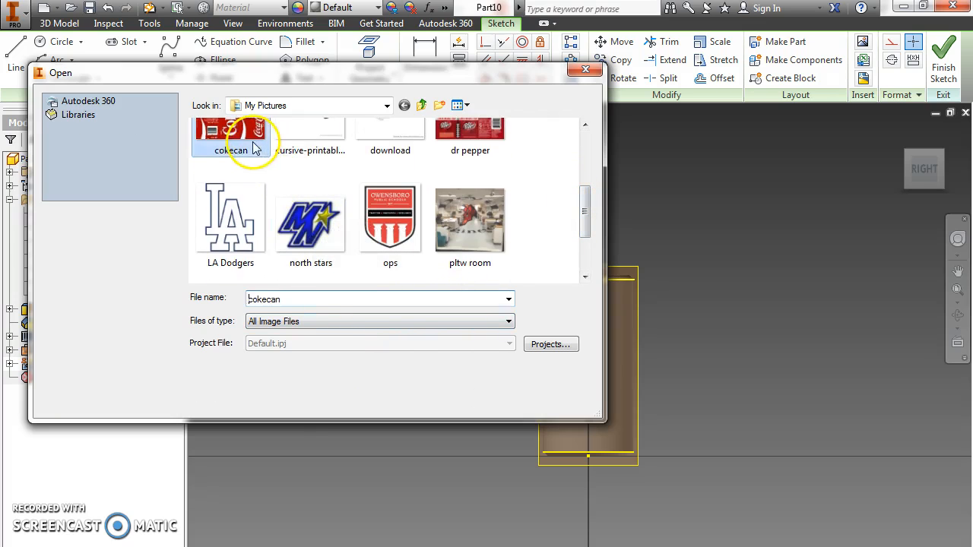
pyautogui.moveTo(578, 181)
pyautogui.mouseDown()
pyautogui.moveTo(583, 144)
pyautogui.moveTo(588, 242)
pyautogui.mouseUp()
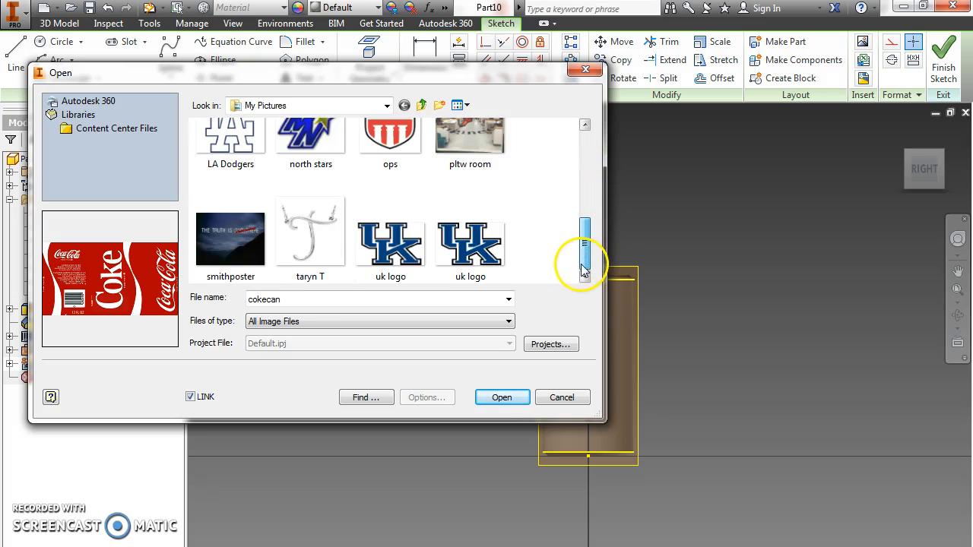
pyautogui.click(501, 397)
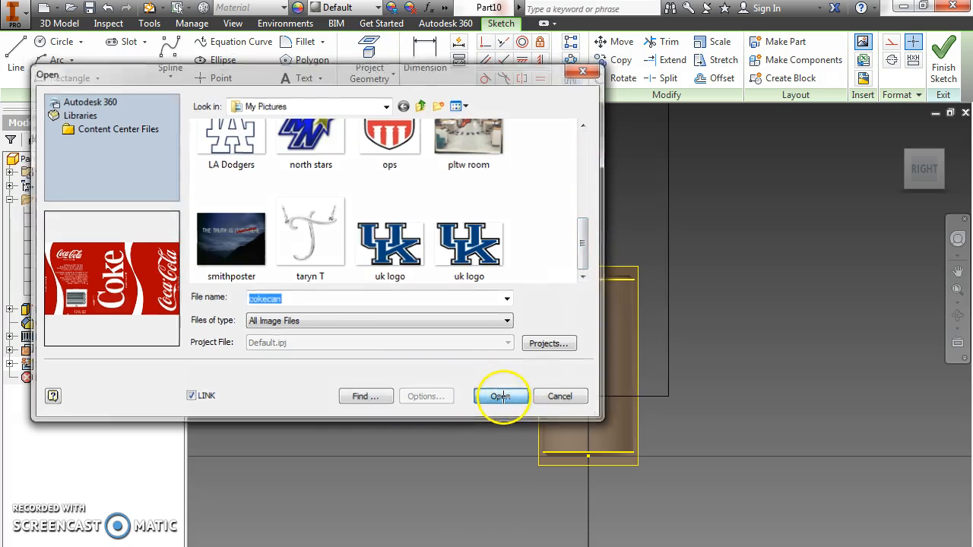
pyautogui.click(663, 456)
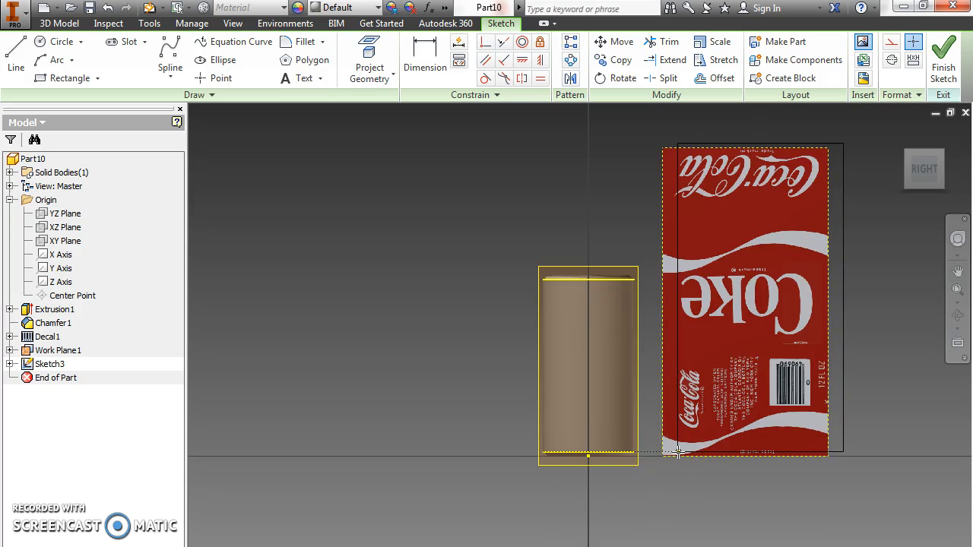
pyautogui.rightClick(857, 355)
pyautogui.click(881, 358)
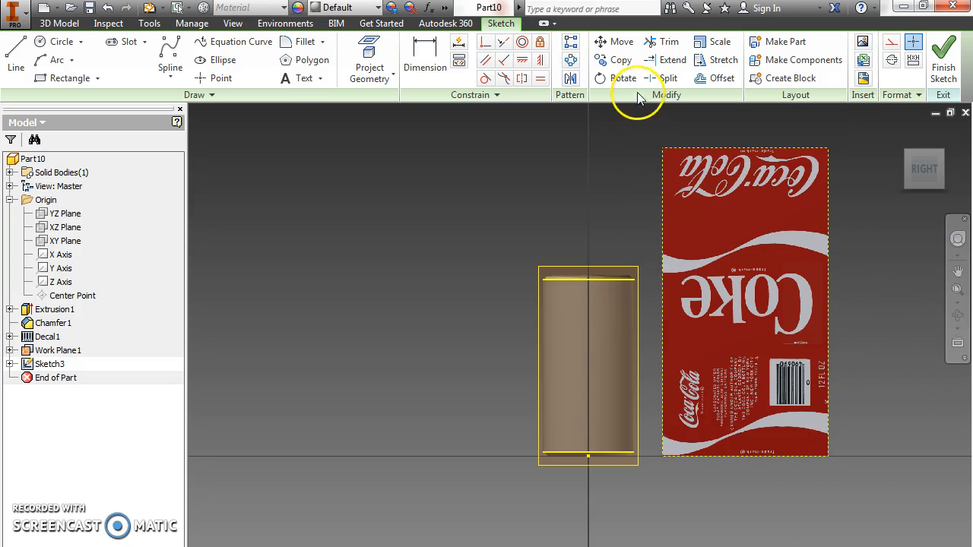
# Make two adjacent label-image corners coincident with the left endpoints of the projected upper and lower can edges, and finish the sketch.
pyautogui.click(487, 45)
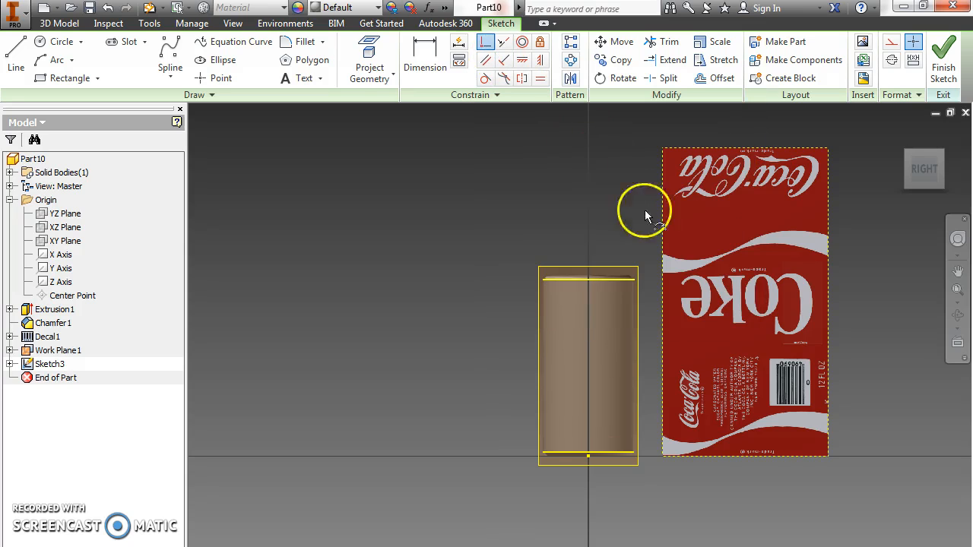
pyautogui.click(662, 456)
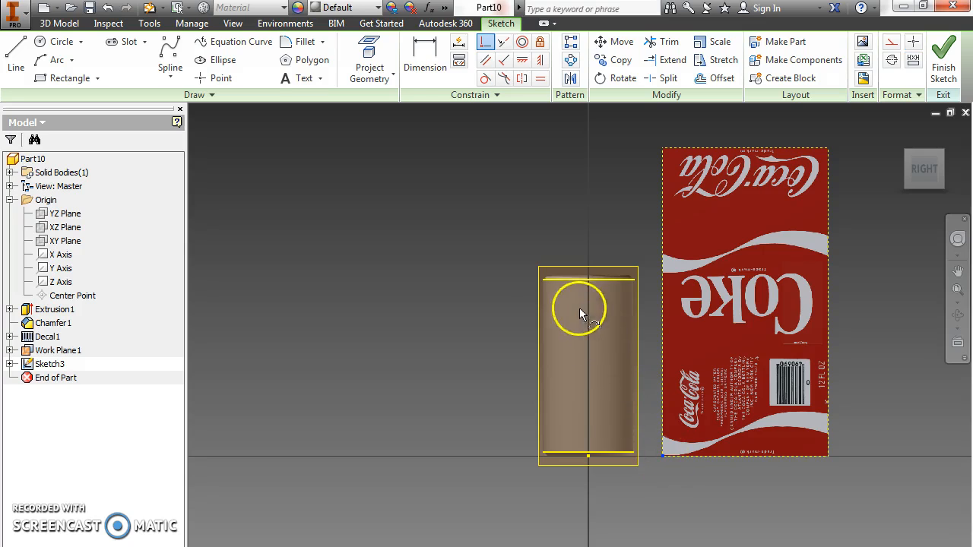
pyautogui.click(544, 281)
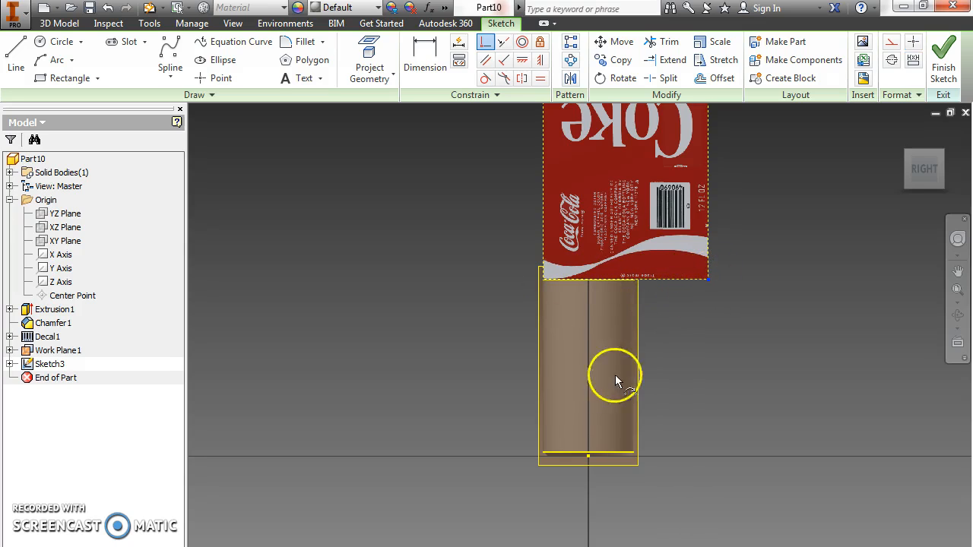
pyautogui.click(544, 453)
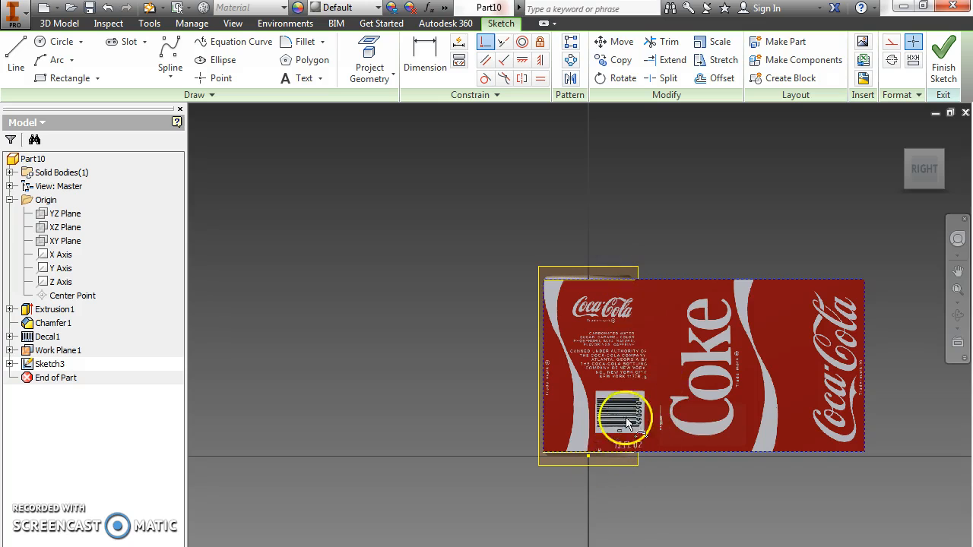
pyautogui.click(945, 57)
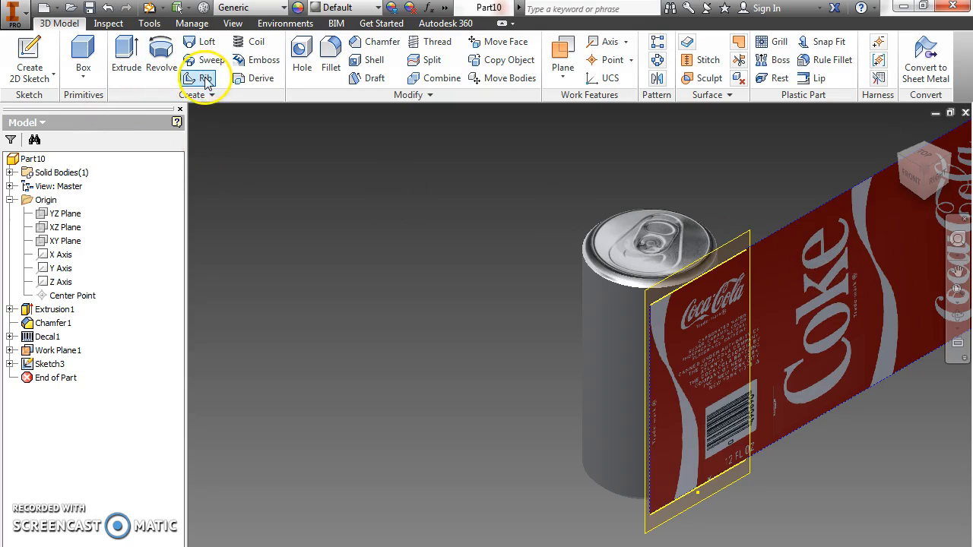
# Apply the Coke label image as a decal on the can's cylindrical face with Wrap to Face enabled.
pyautogui.click(205, 95)
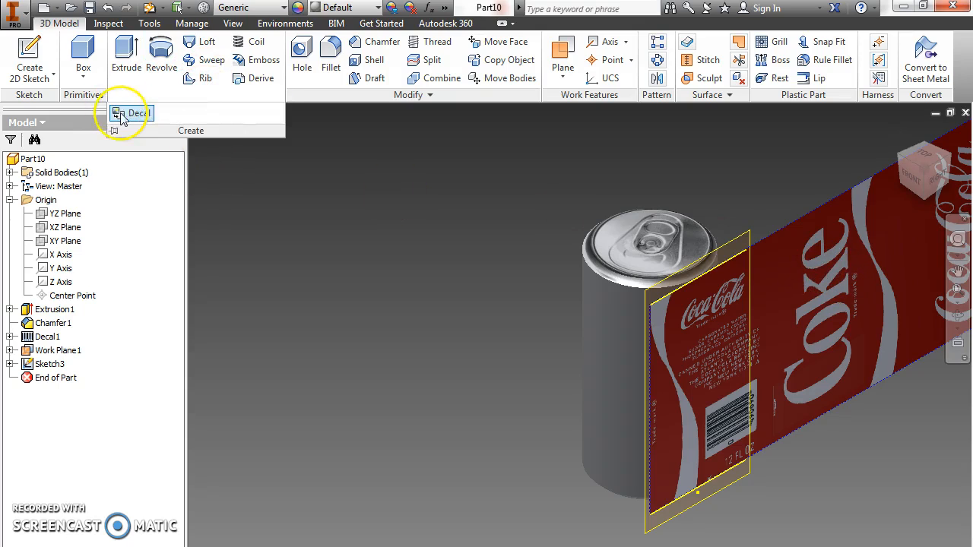
pyautogui.click(130, 116)
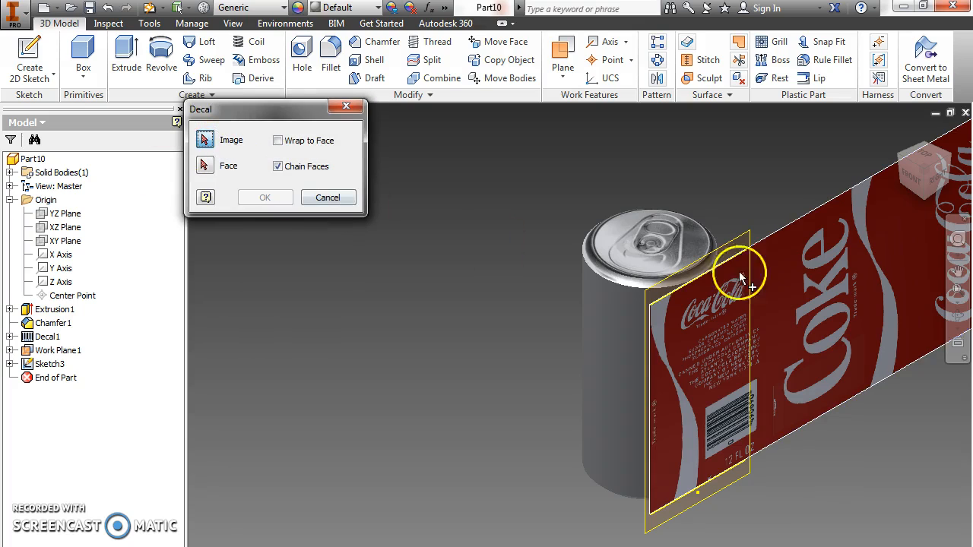
pyautogui.click(881, 278)
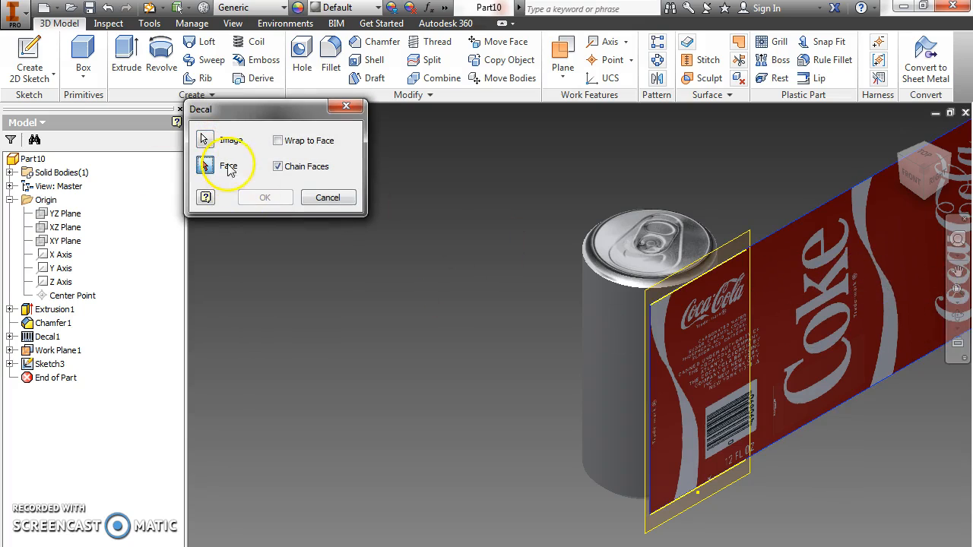
pyautogui.click(616, 316)
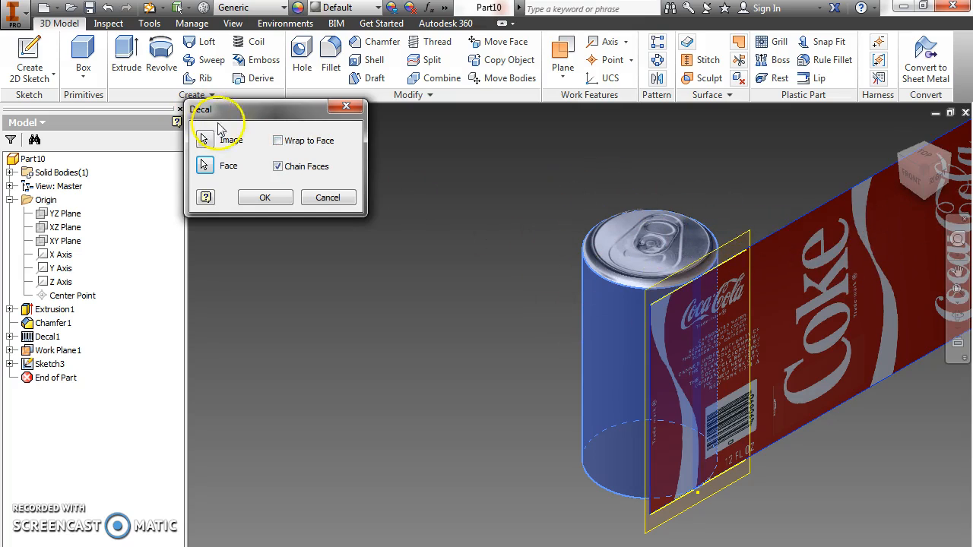
pyautogui.click(278, 142)
pyautogui.click(266, 198)
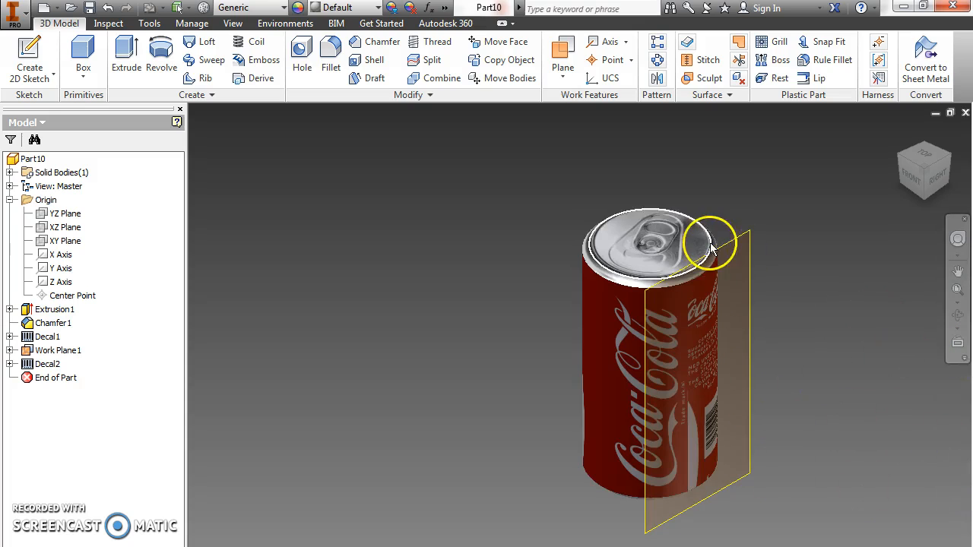
# Hide the tangent work plane and orbit the can to inspect the wrapped label.
pyautogui.click(54, 354)
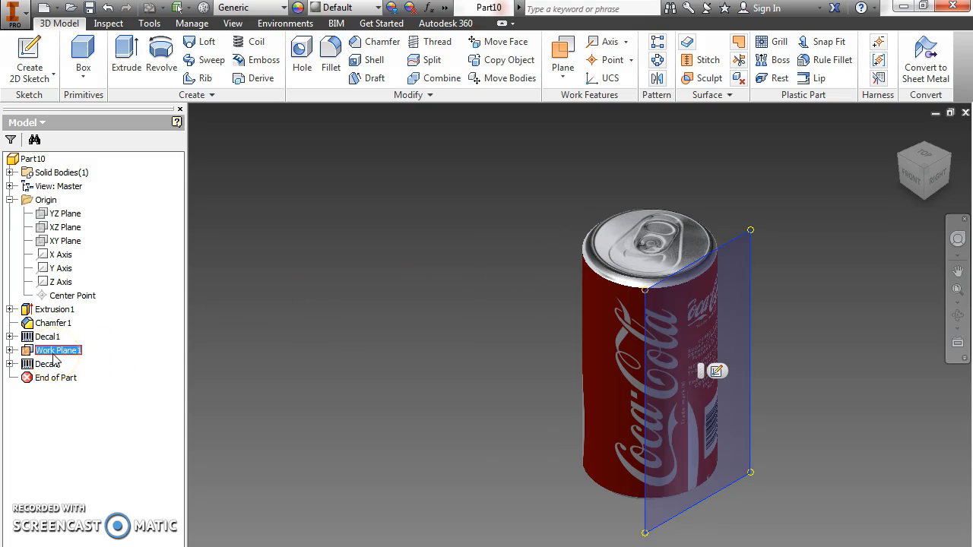
pyautogui.rightClick(59, 352)
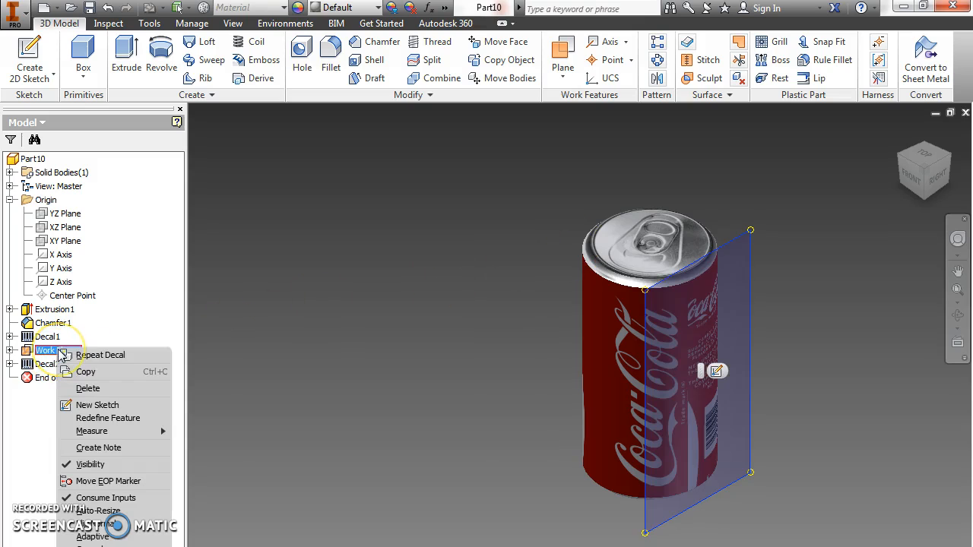
pyautogui.click(91, 465)
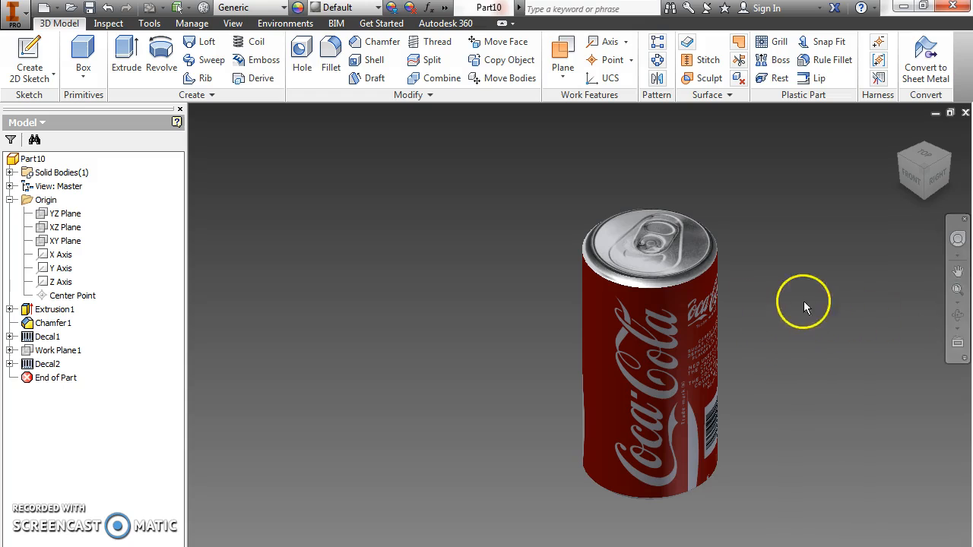
pyautogui.click(957, 314)
pyautogui.moveTo(793, 406); pyautogui.dragTo(658, 413)
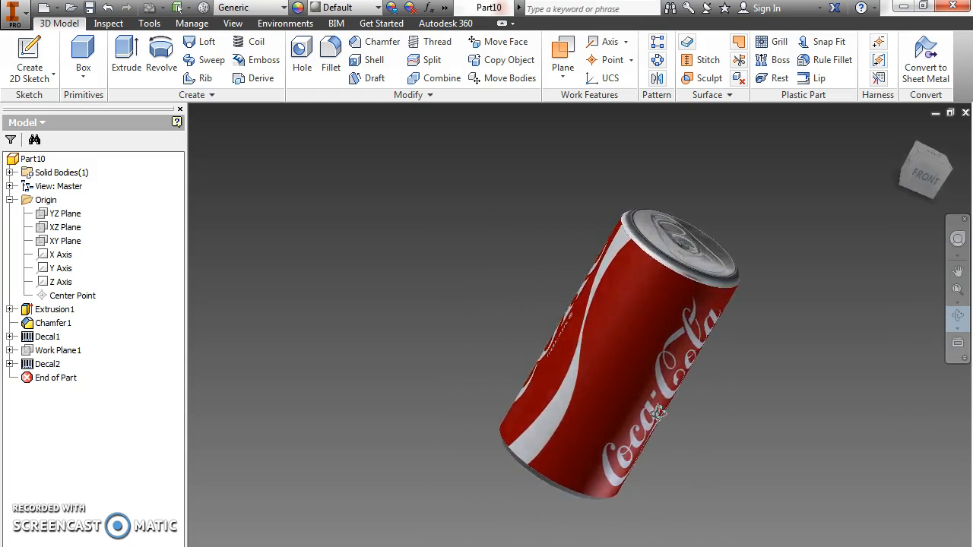